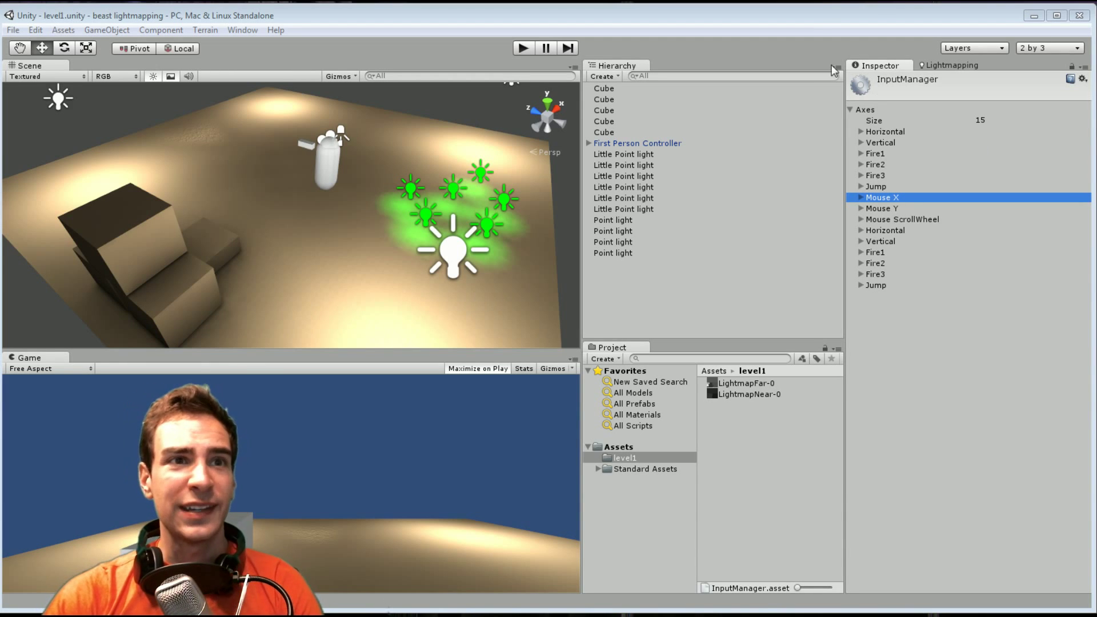
Focus the Unity Editor and enter Play mode on the level1 scene.
left_click(822, 22)
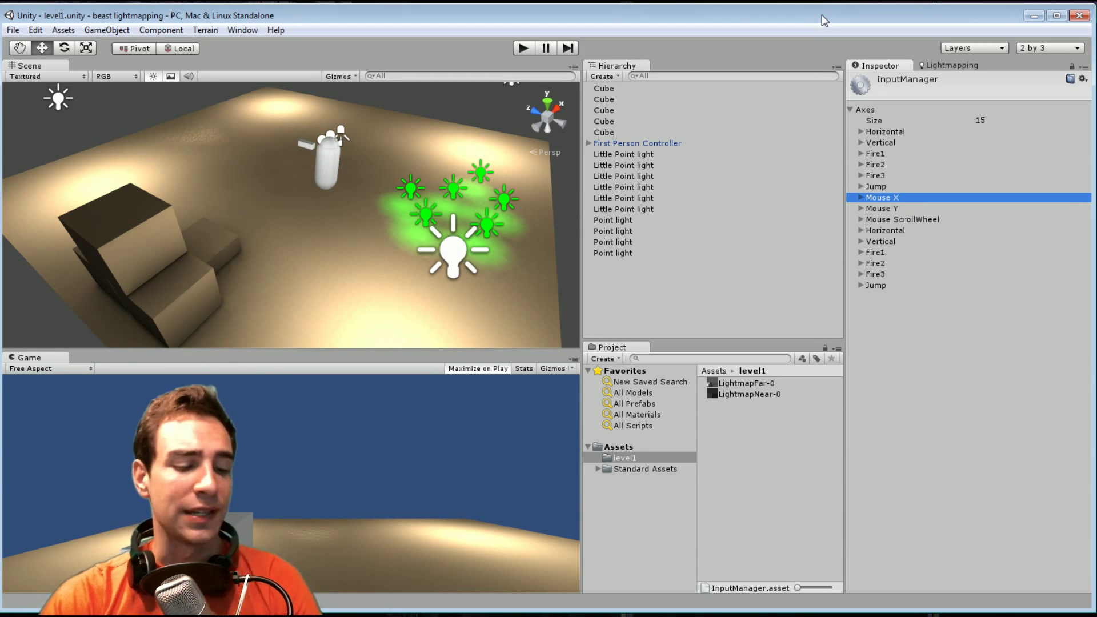
left_click(522, 48)
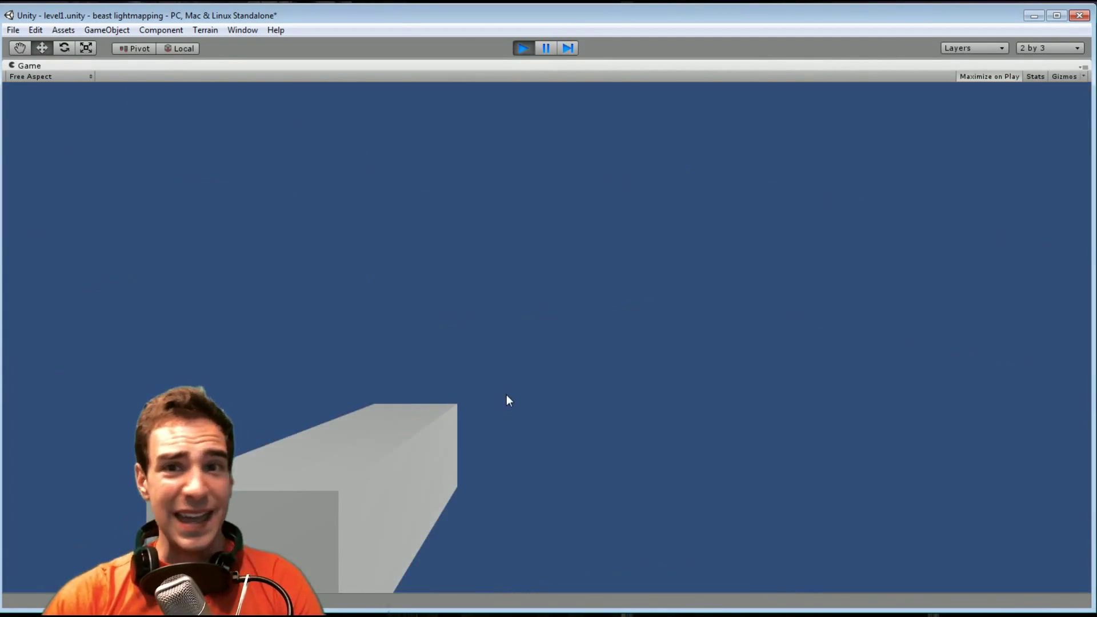
Exit Play mode to get back to the editing layout.
left_click(523, 48)
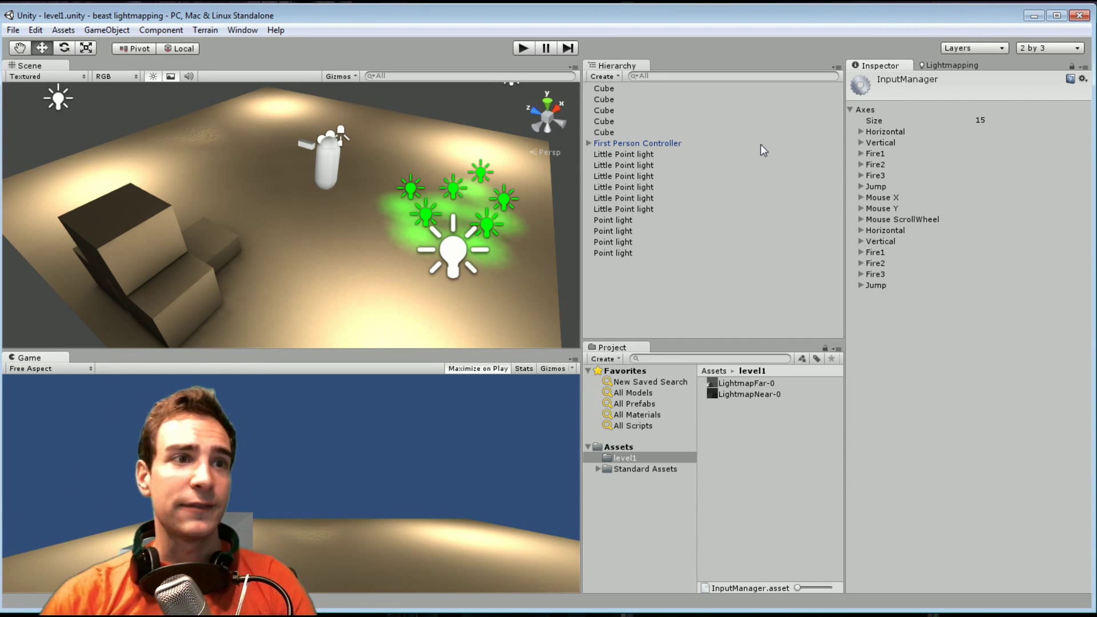
Expand First Person Controller in the Hierarchy and select its Main Camera child.
left_click(628, 143)
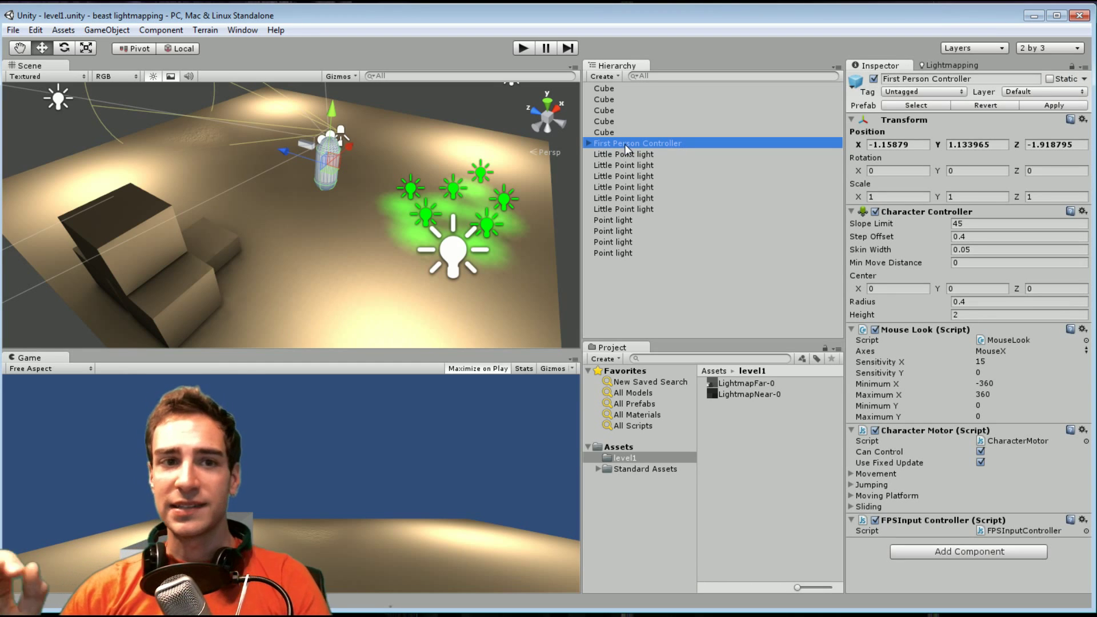
left_click(589, 142)
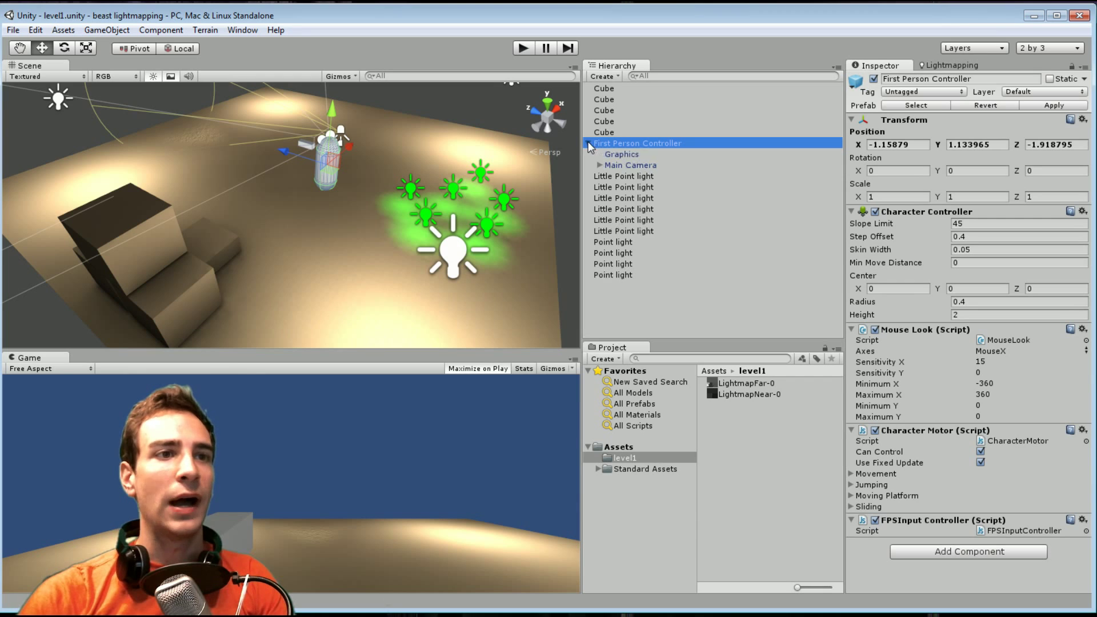
left_click(637, 167)
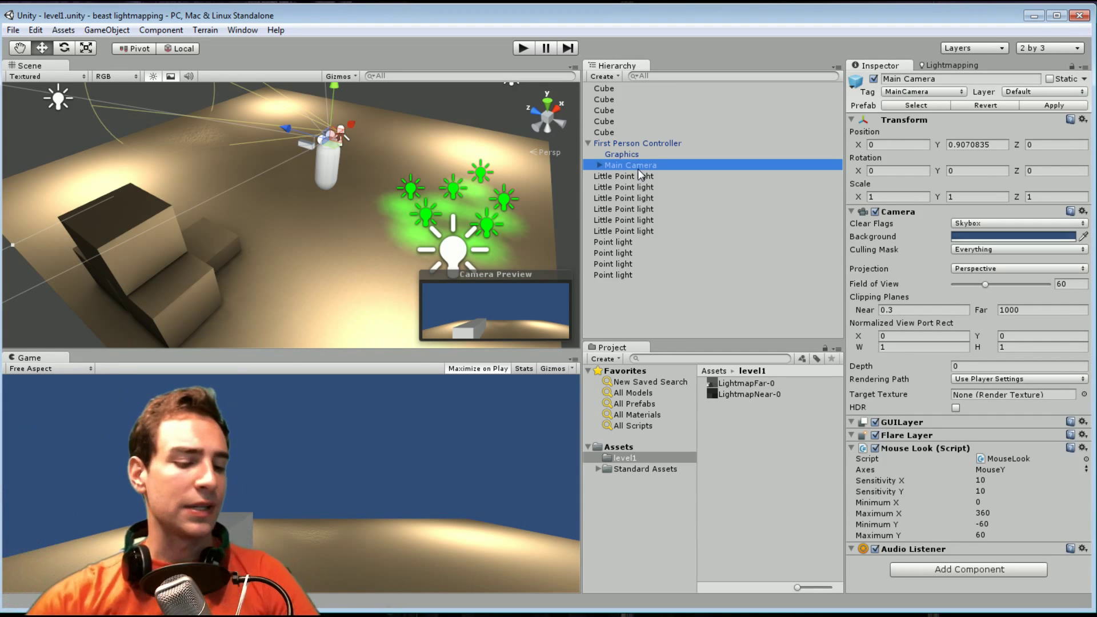
Set Mouse Look Minimum Y to -100 and Maximum Y to 100, then play to test.
left_click(877, 529)
left_click(876, 533)
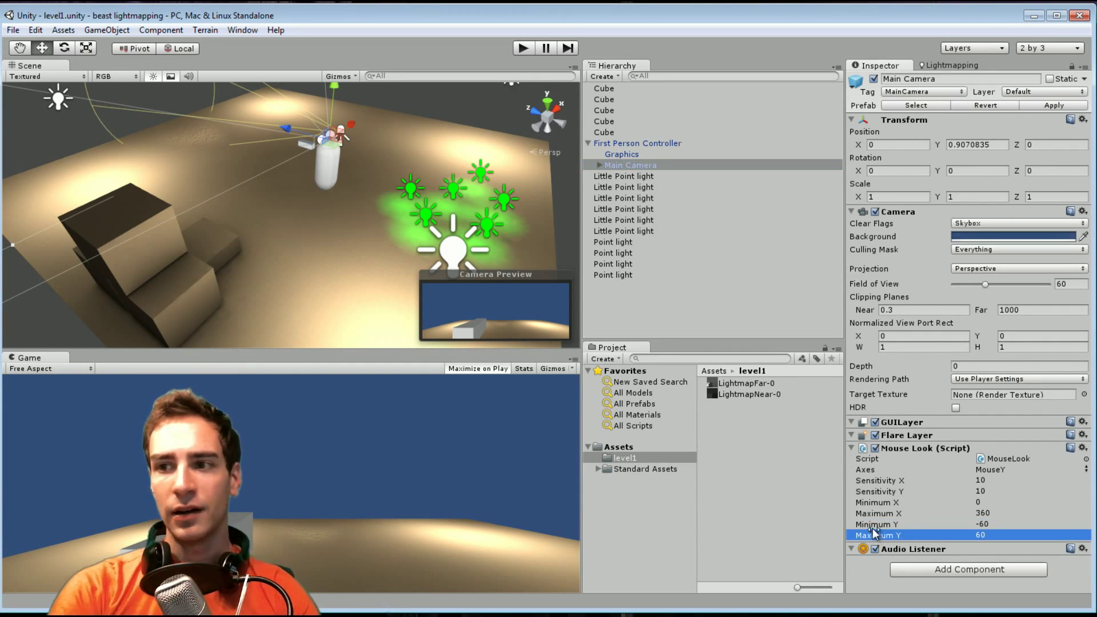
left_click(875, 529)
left_click(877, 535)
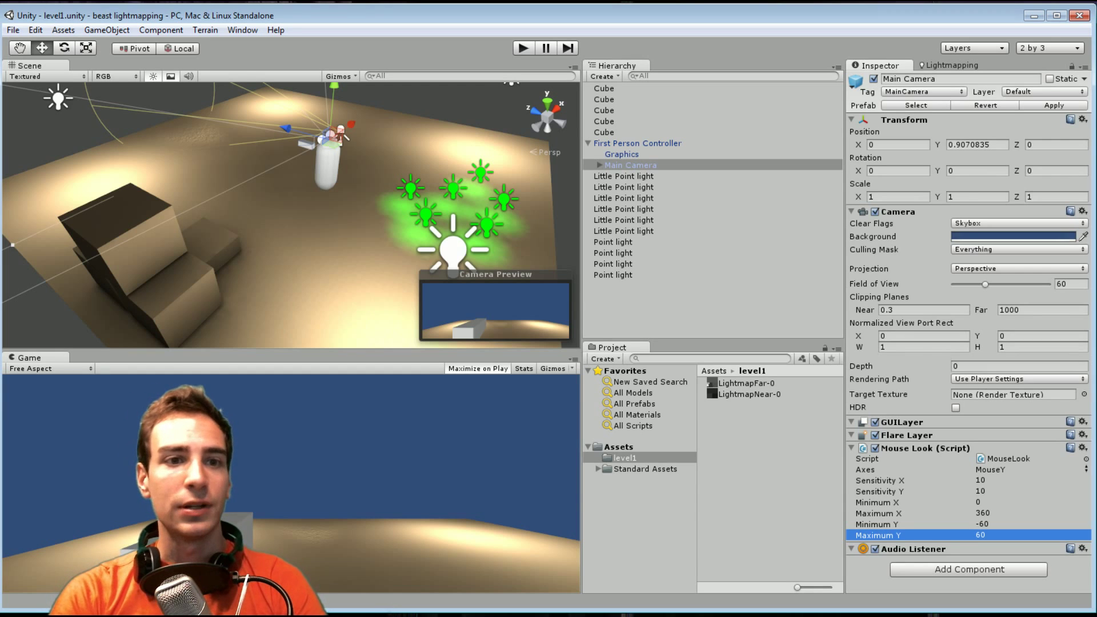
left_click(996, 523)
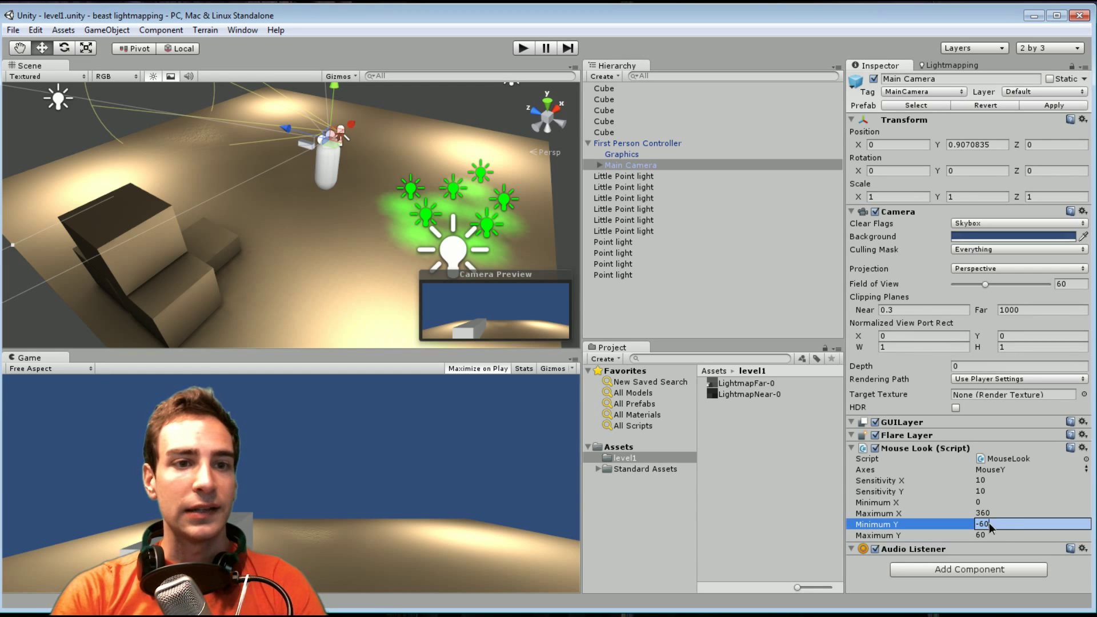
type("-100")
key("Tab")
type("100")
key("Return")
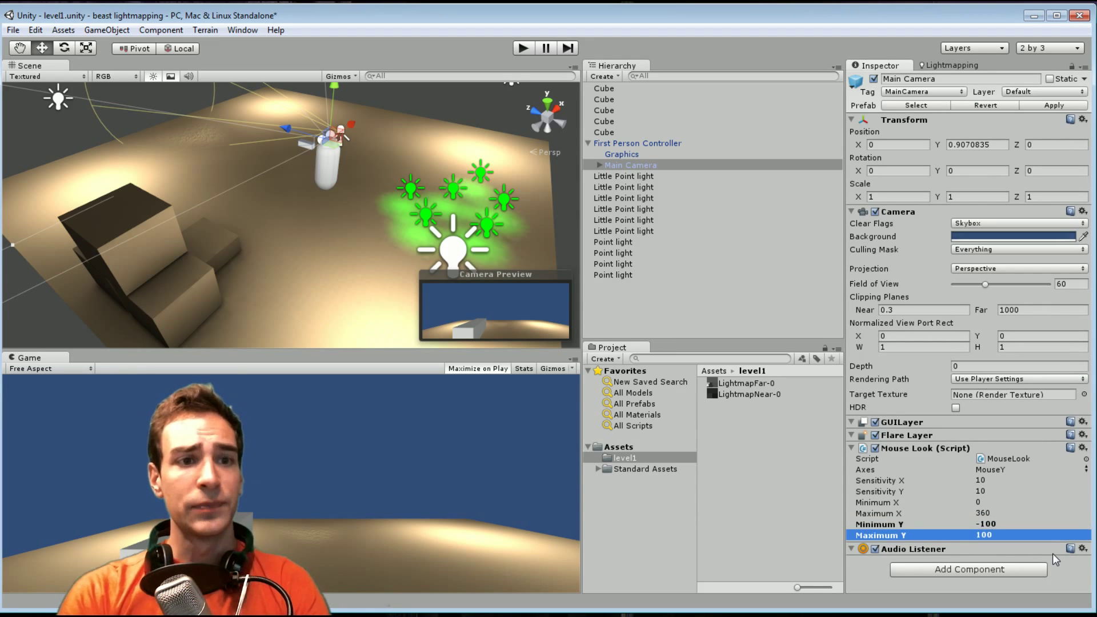
left_click(902, 522)
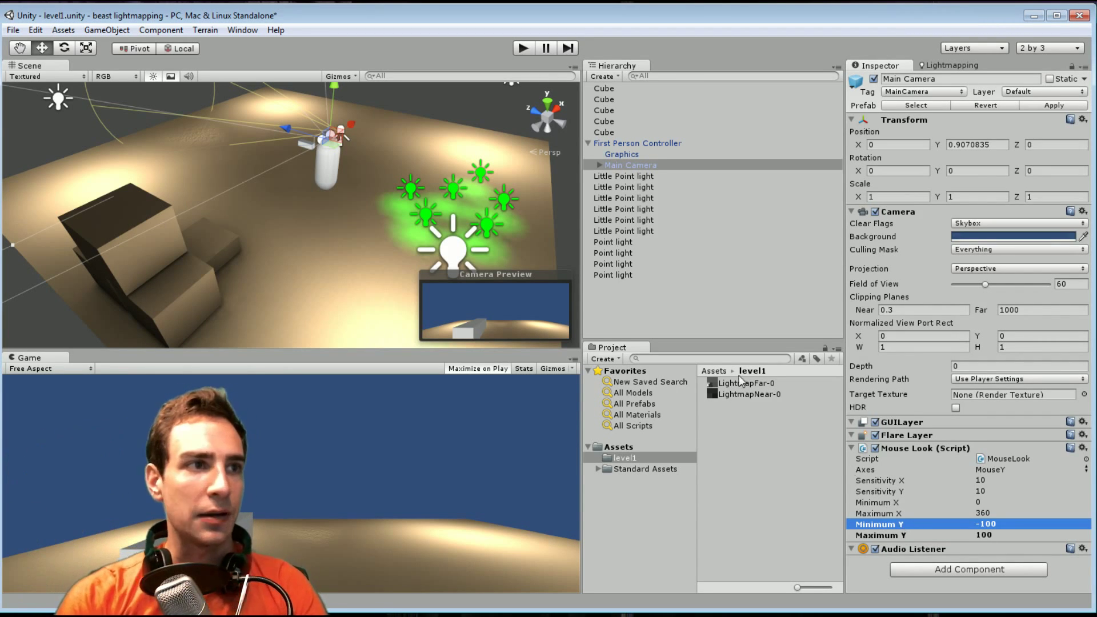
left_click(523, 48)
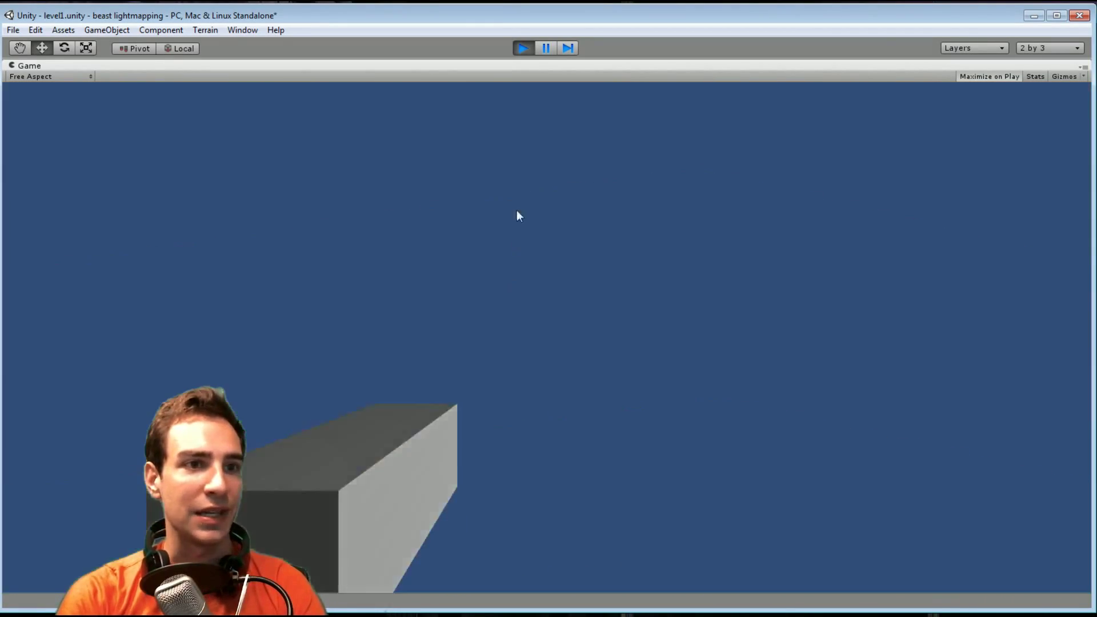
Change Mouse Look limits to Minimum Y -90 and Maximum Y 90 and test them in Play mode.
left_click(529, 46)
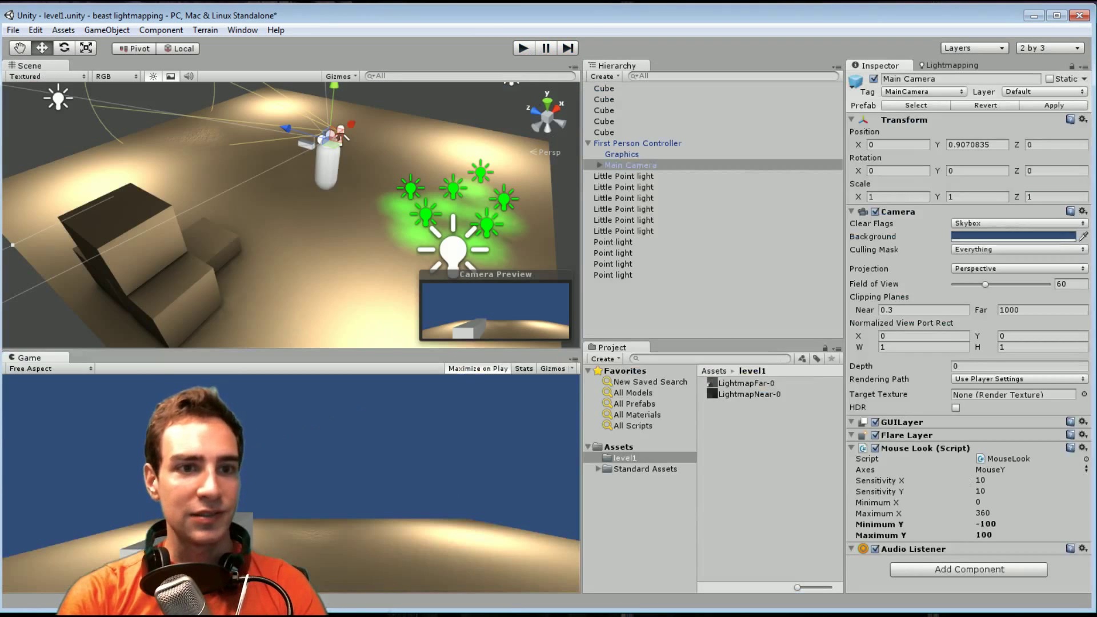
left_click(983, 524)
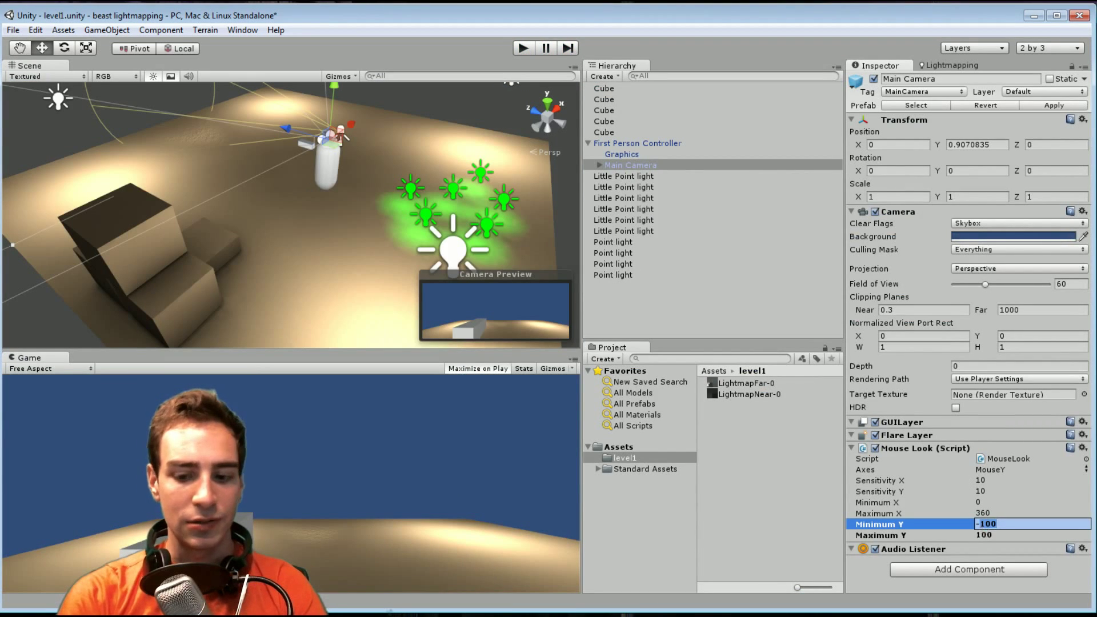
type("-90")
key("Tab")
type("90")
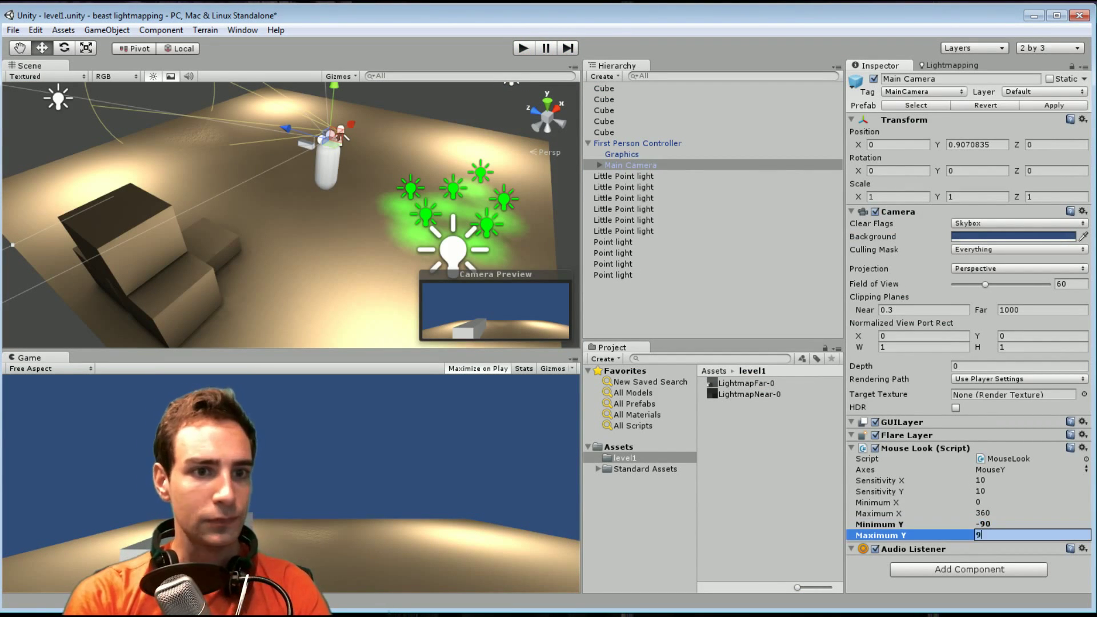
key("Return")
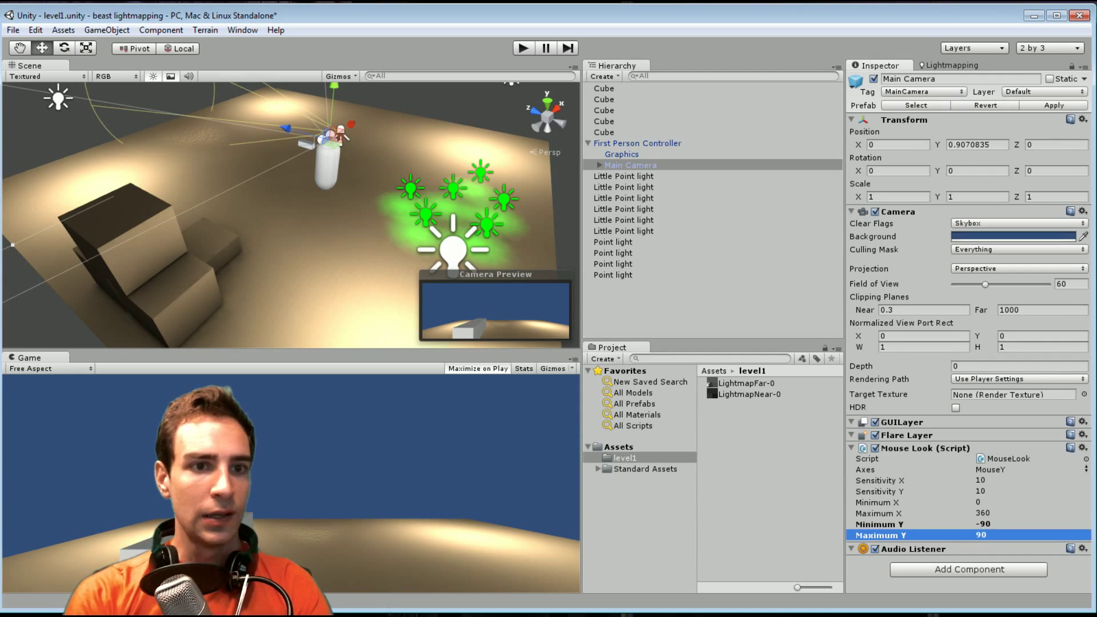
left_click(522, 50)
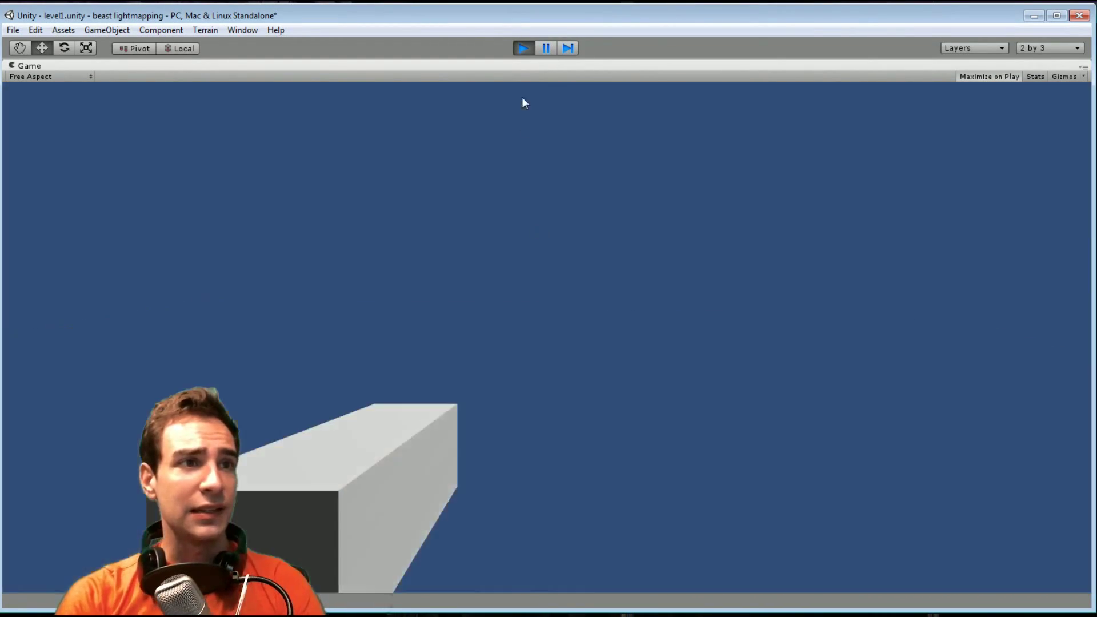
left_click(520, 47)
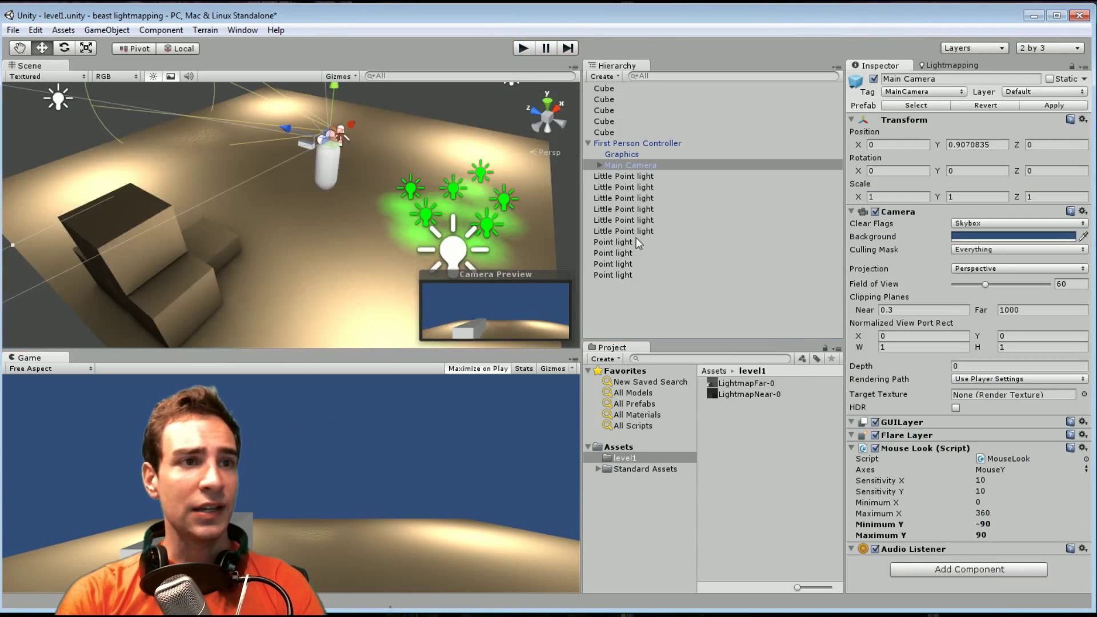
Select the First Person Controller and untick its active checkbox in the Inspector.
left_click(627, 135)
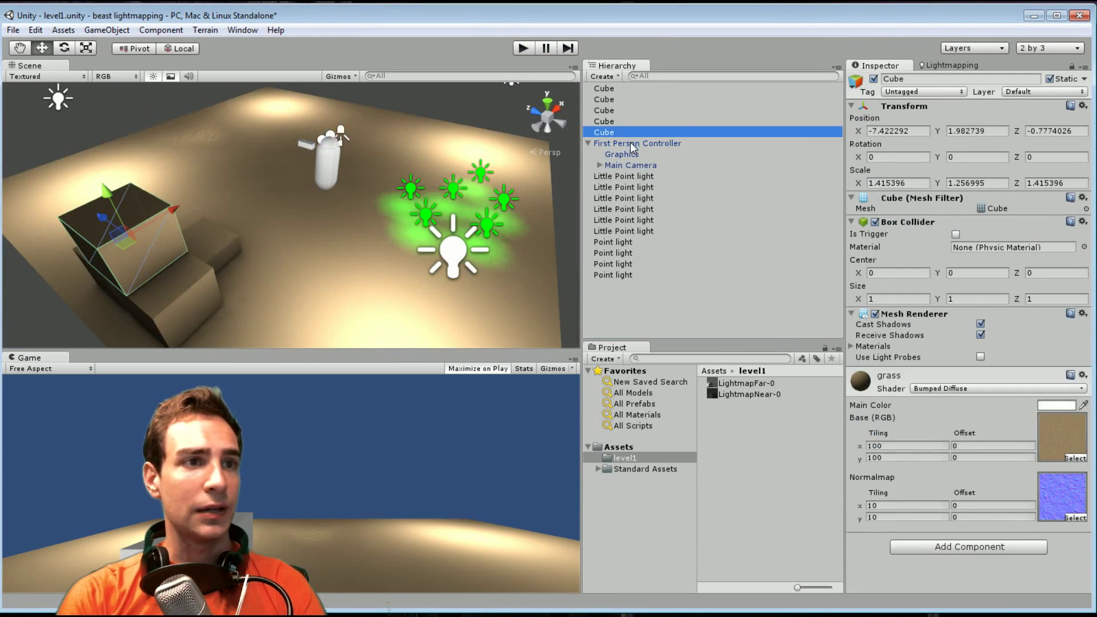
left_click(630, 143)
left_click(877, 83)
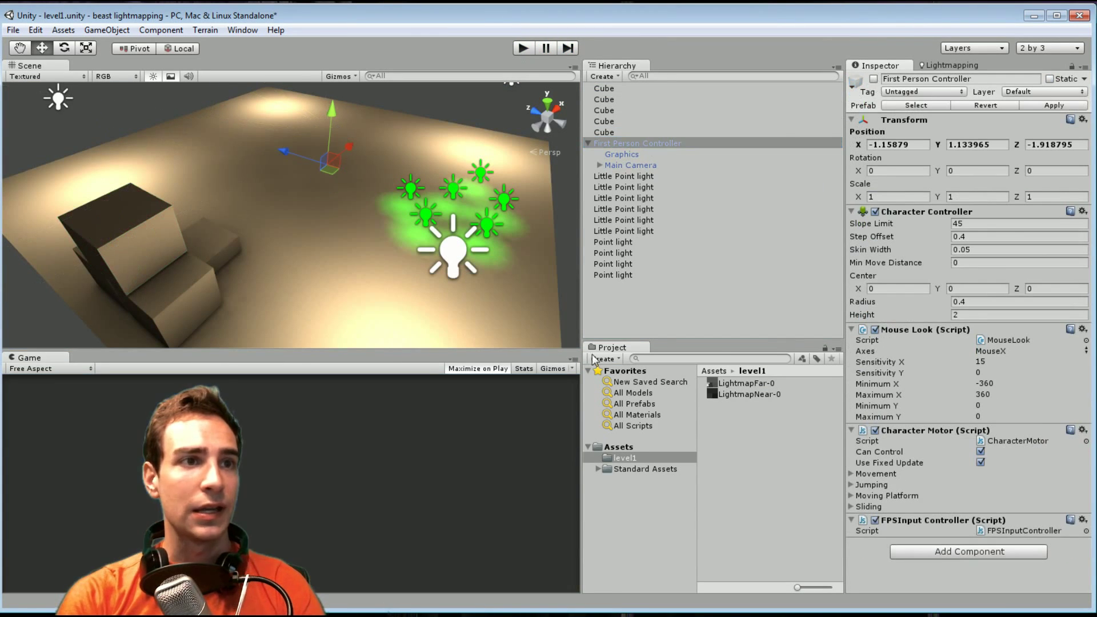
left_click(618, 75)
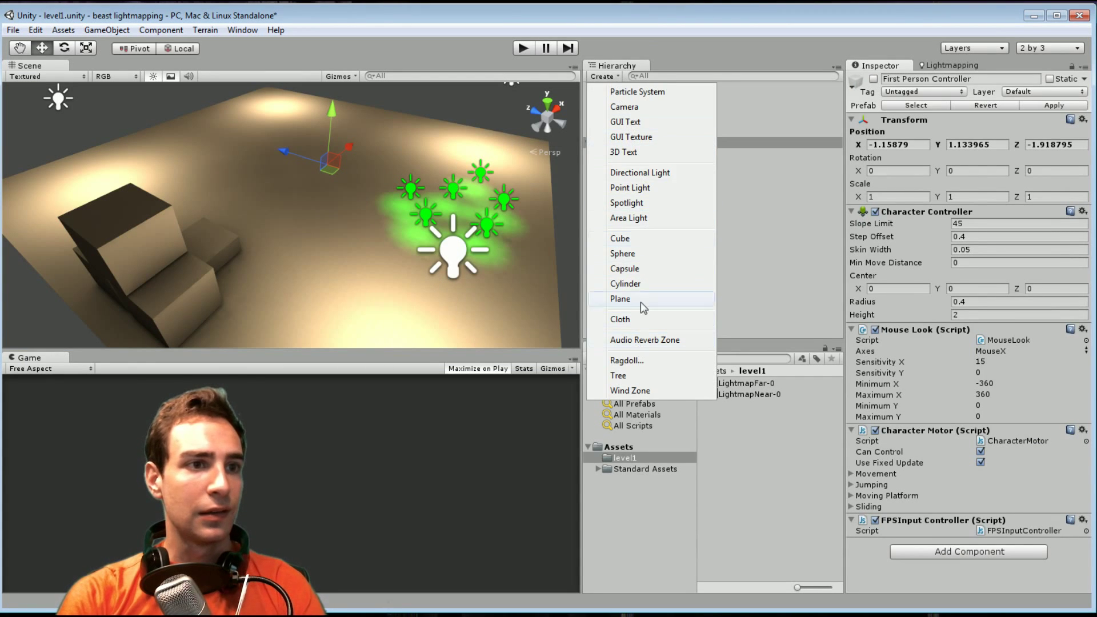
Create a new Camera and drag it to a spot above the floor.
left_click(646, 107)
left_click_drag(290, 222, 356, 211)
left_click_drag(399, 246, 346, 165)
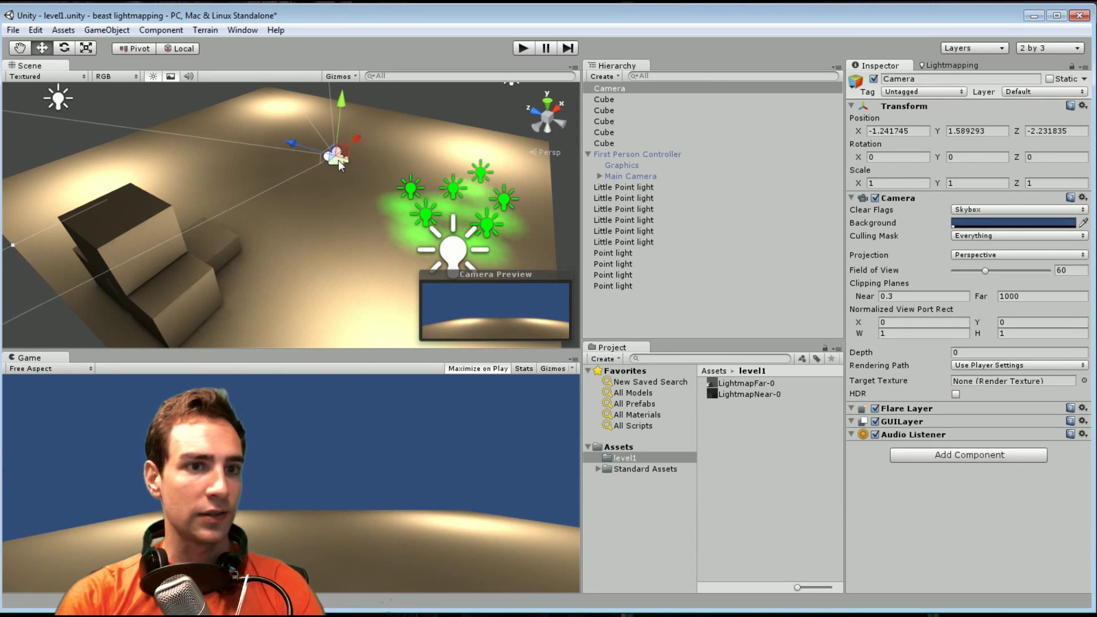
left_click(625, 444)
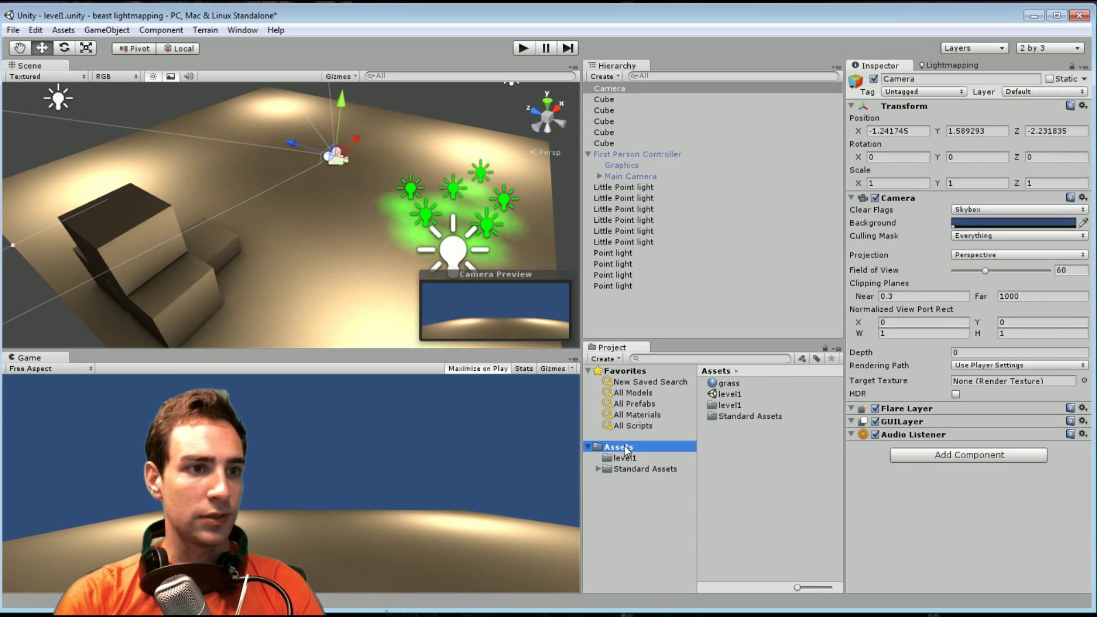
Create a Javascript asset named MouseLookScript in Assets and open it in the code editor.
right_click(624, 445)
mouse_move(788, 456)
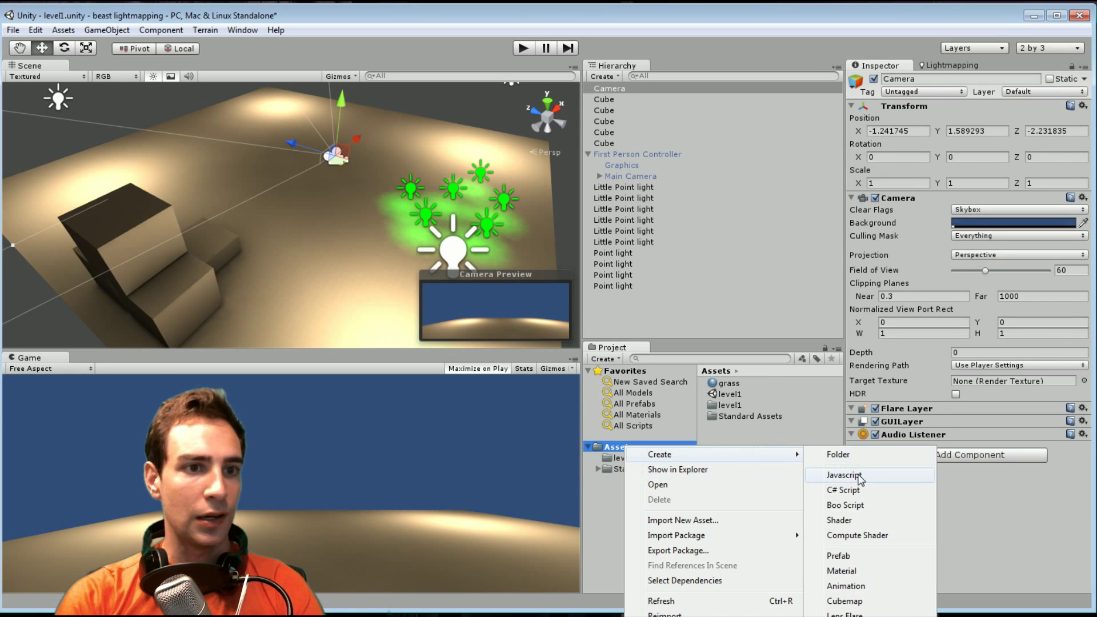
left_click(859, 476)
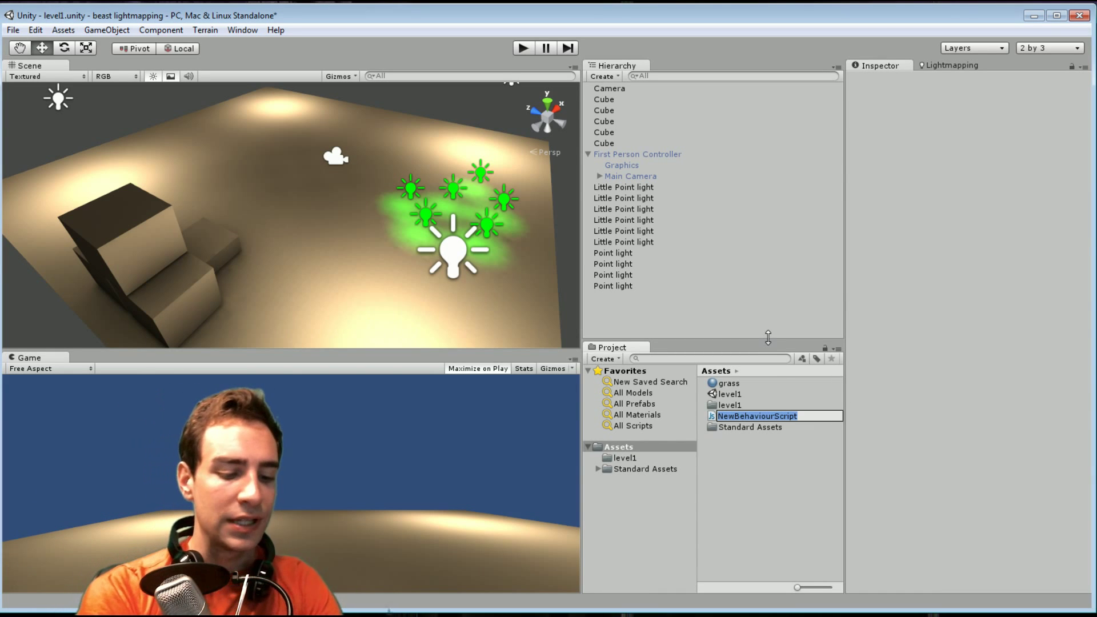
type("MouseLo")
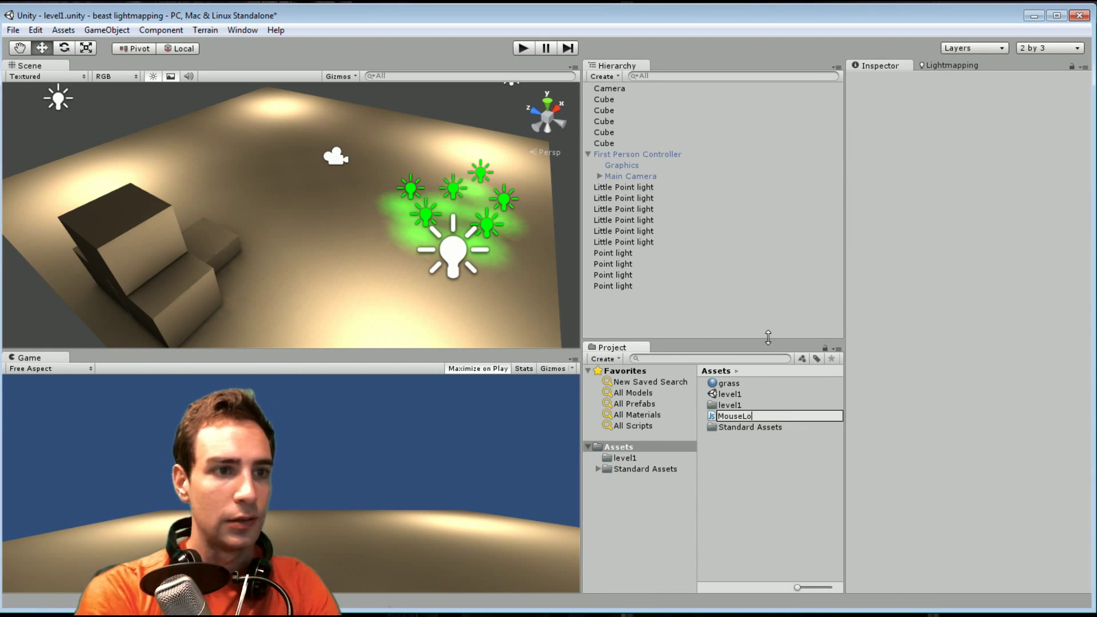
type("okScript")
key("Return")
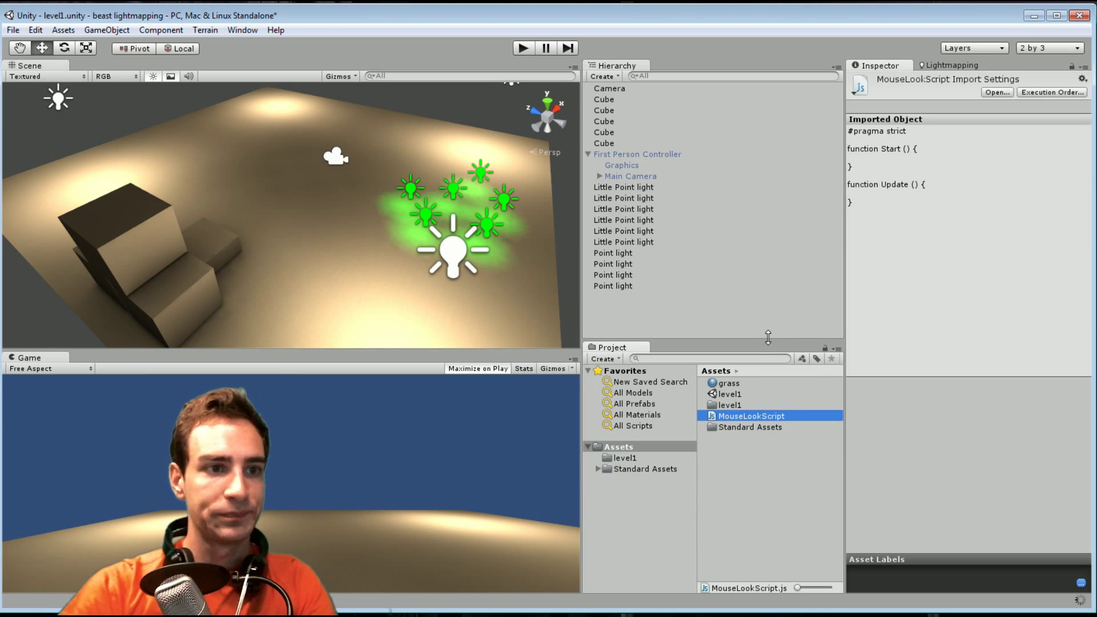
double_click(717, 421)
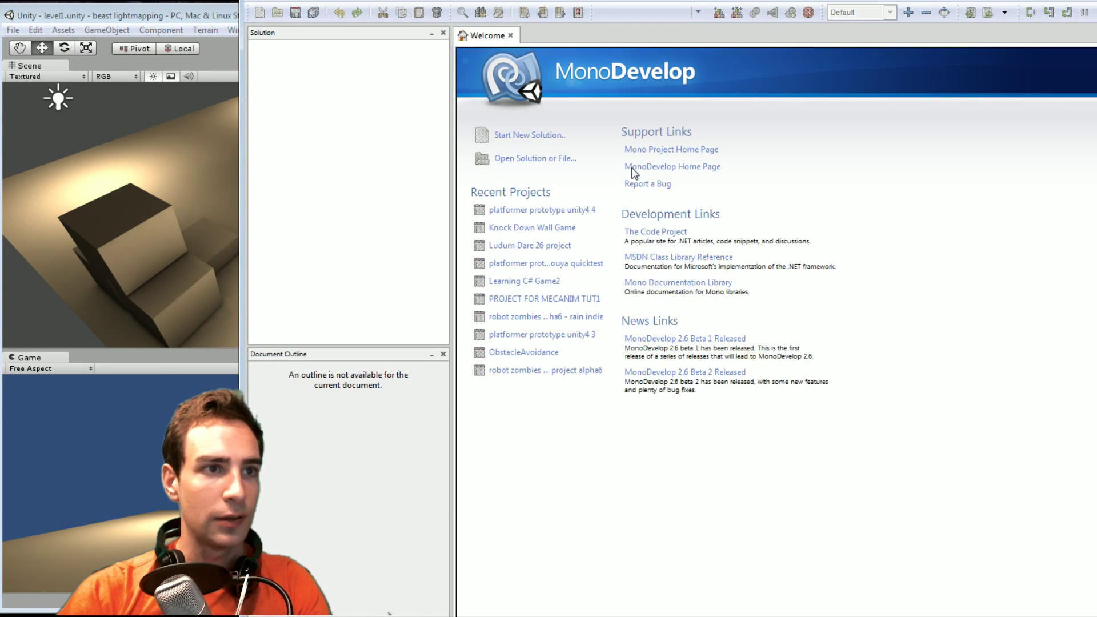
left_click(207, 15)
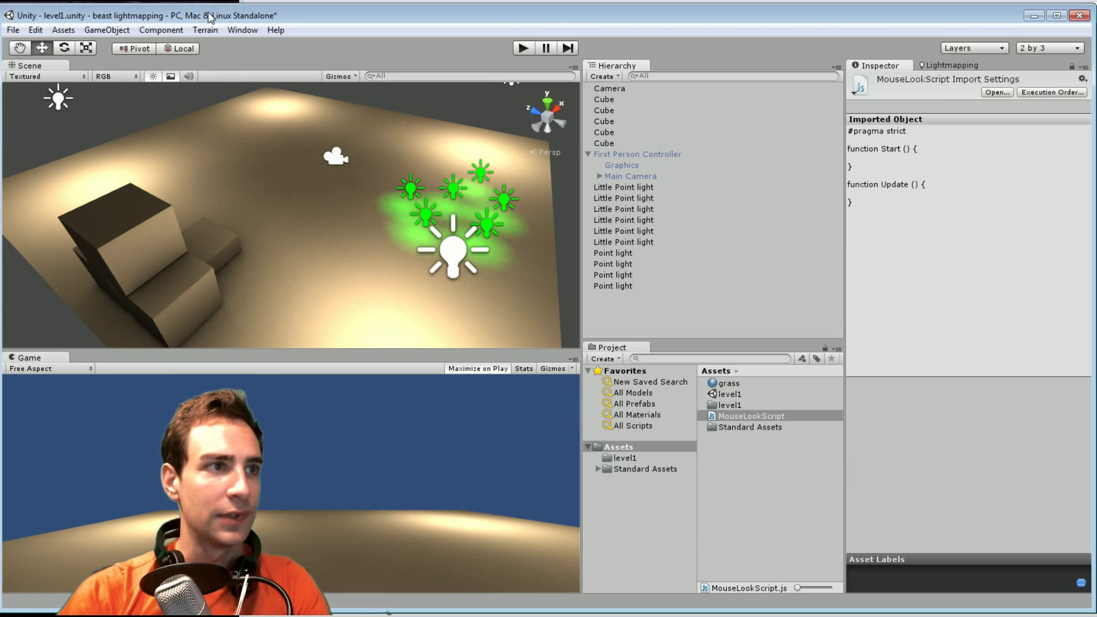
Drag MouseLookScript onto the Camera and confirm the component in its Inspector.
left_click_drag(719, 421, 635, 98)
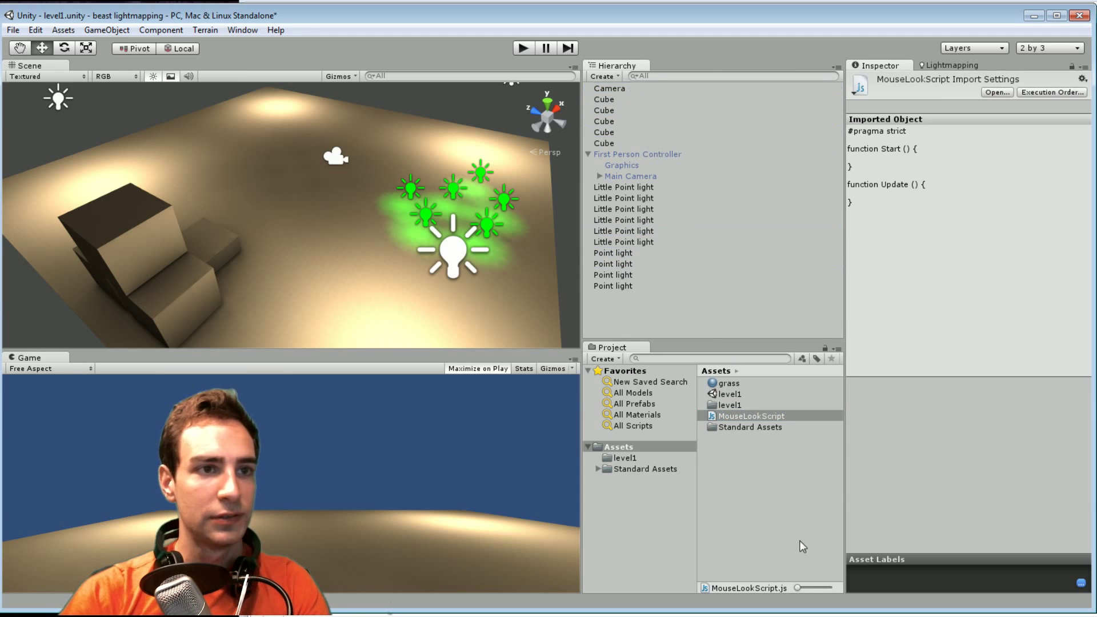
left_click(602, 88)
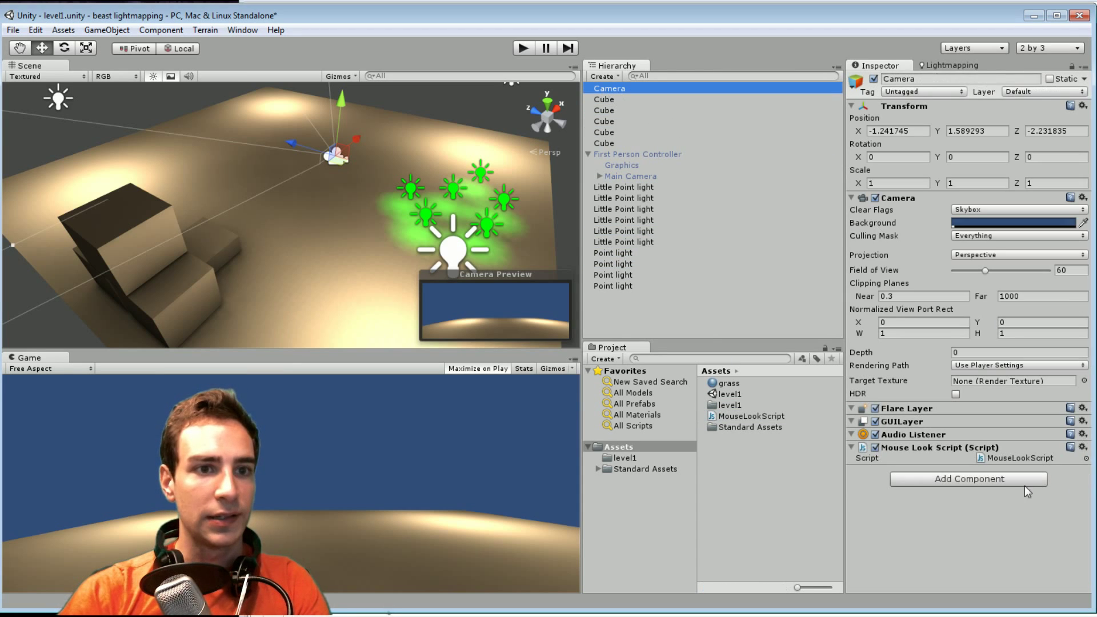
left_click(606, 144)
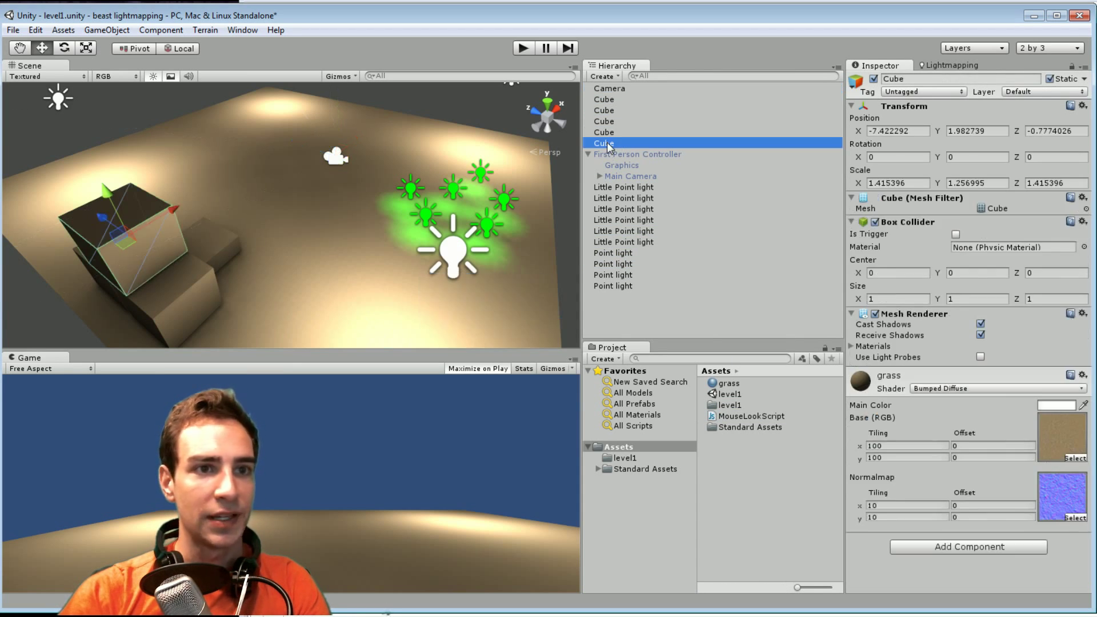
left_click(630, 87)
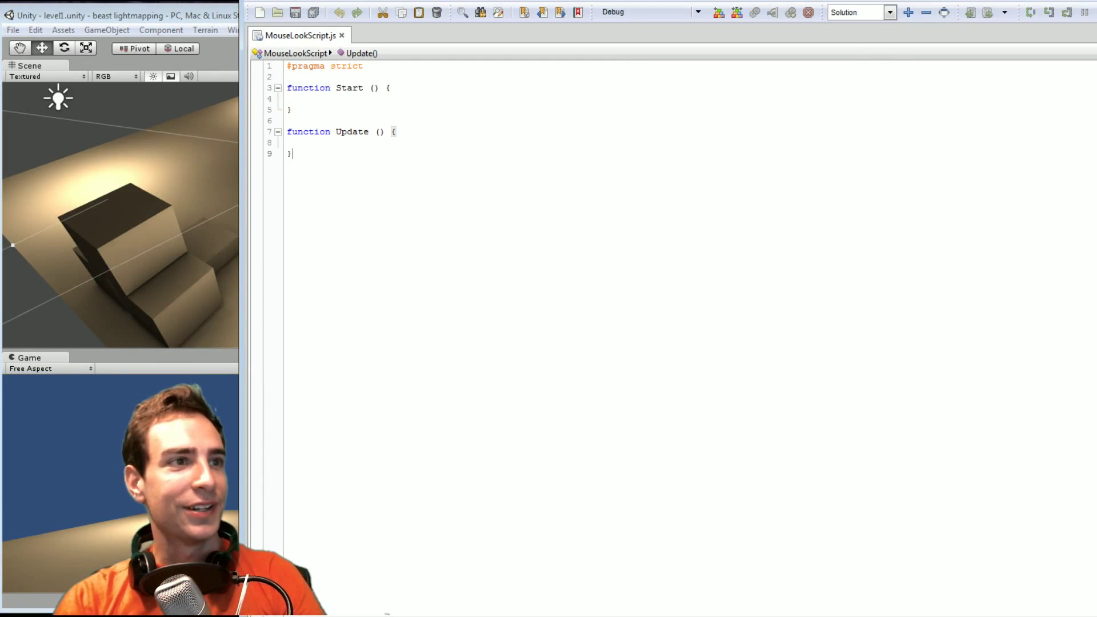
Fit the MonoDevelop window on screen and zoom the code text in twice.
left_click_drag(938, 3, 736, 26)
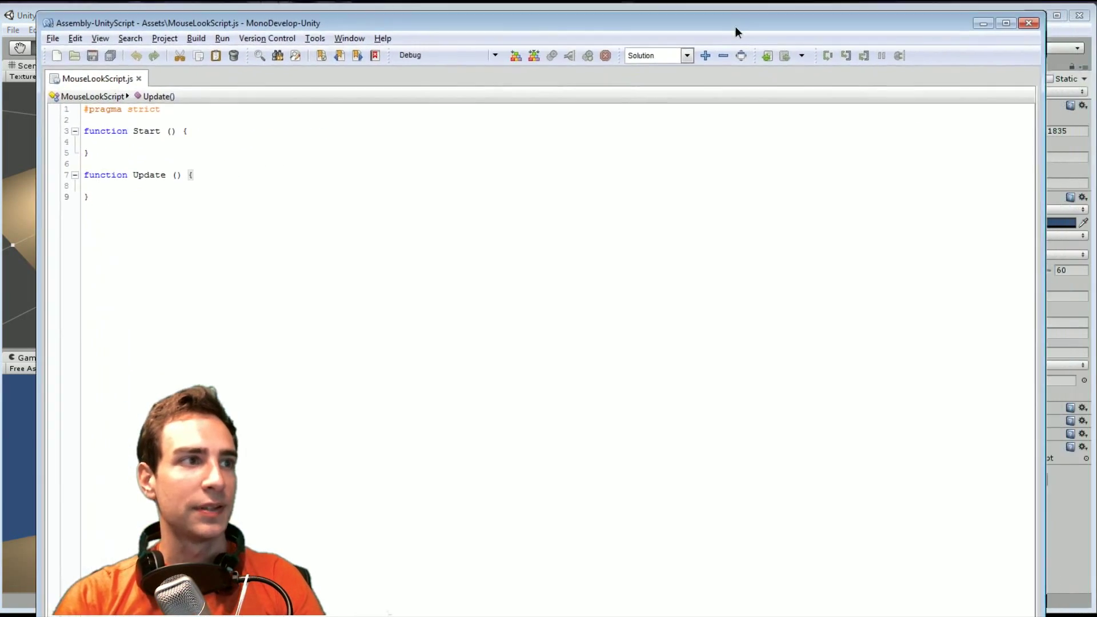
left_click_drag(1017, 616, 1017, 550)
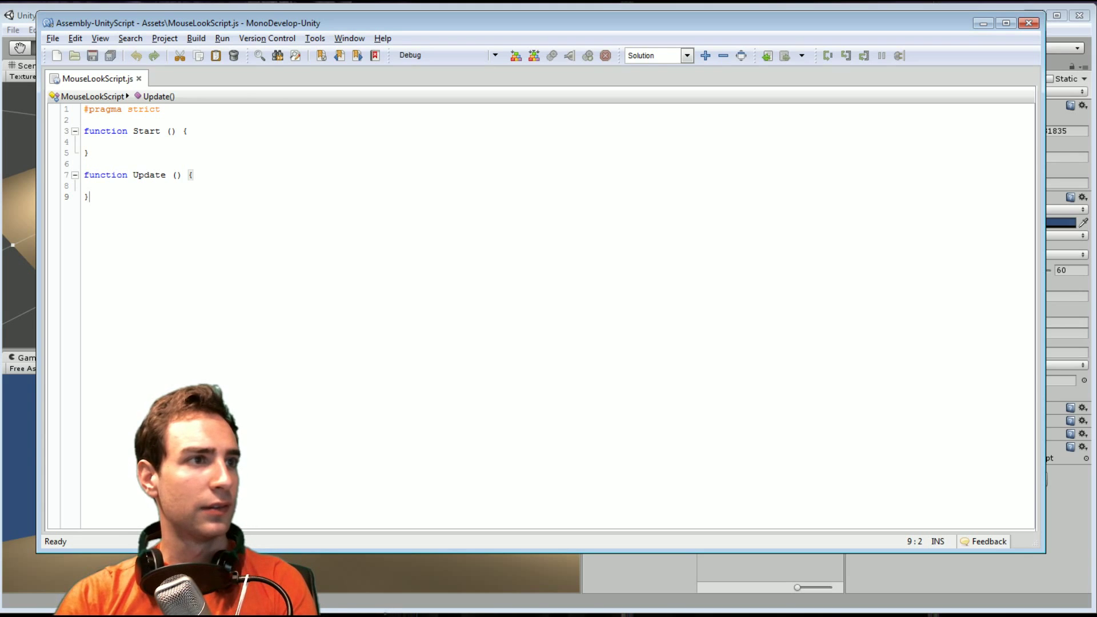
left_click(100, 38)
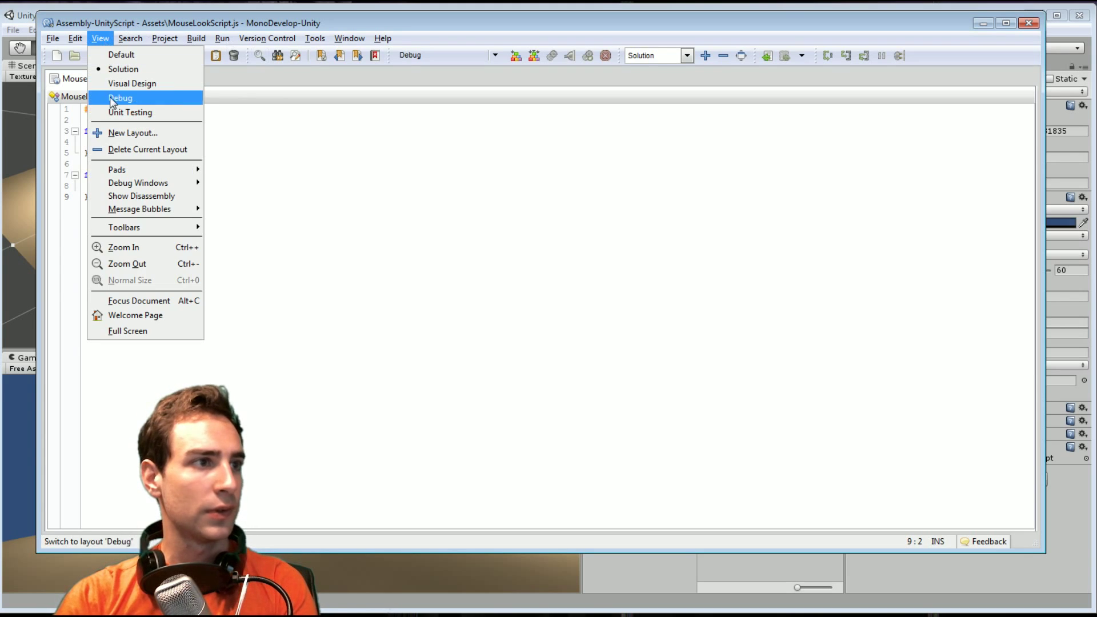
left_click(141, 250)
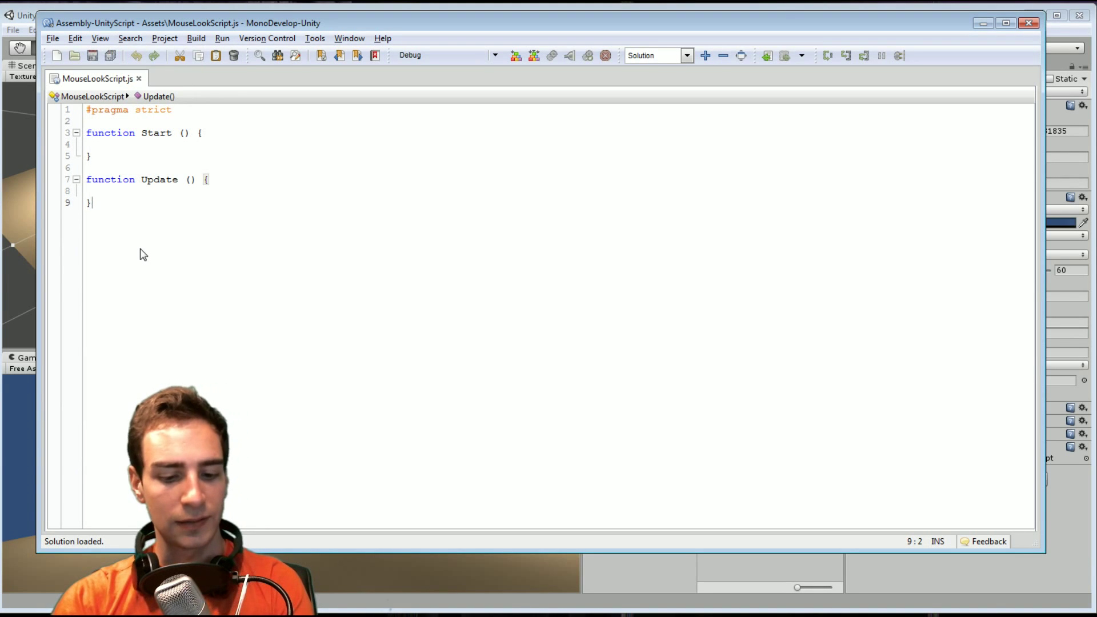
key("ctrl+plus")
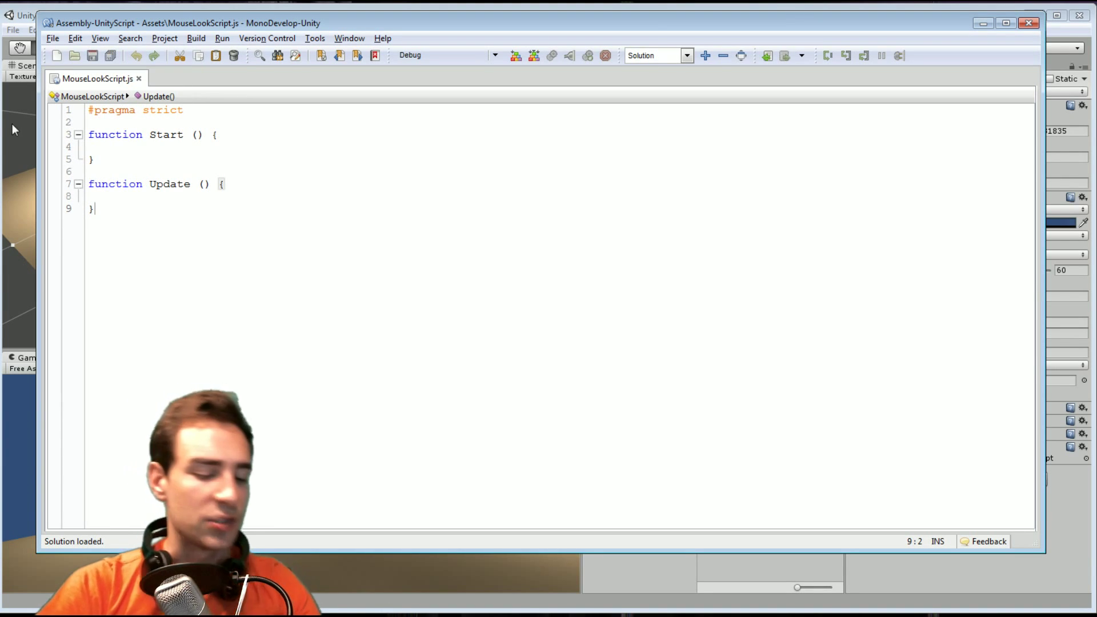
Swap lines 1–5 of MouseLookScript.js for 'var maxX : float = 90' and 'var minX : float = -90', then save.
left_click_drag(93, 160, 46, 81)
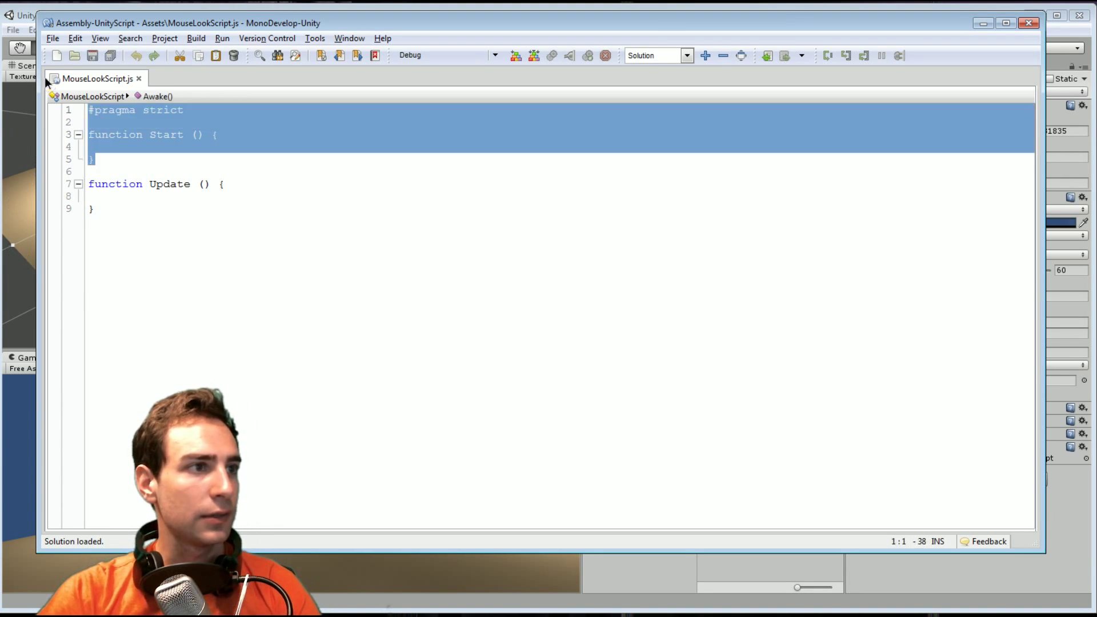
key("Delete")
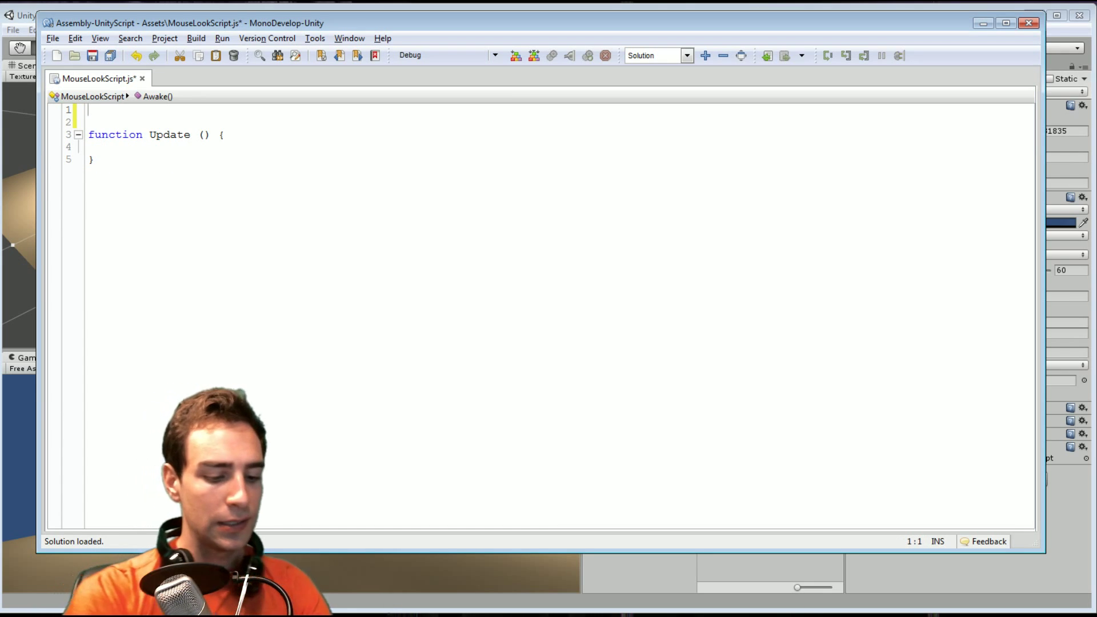
type("var ")
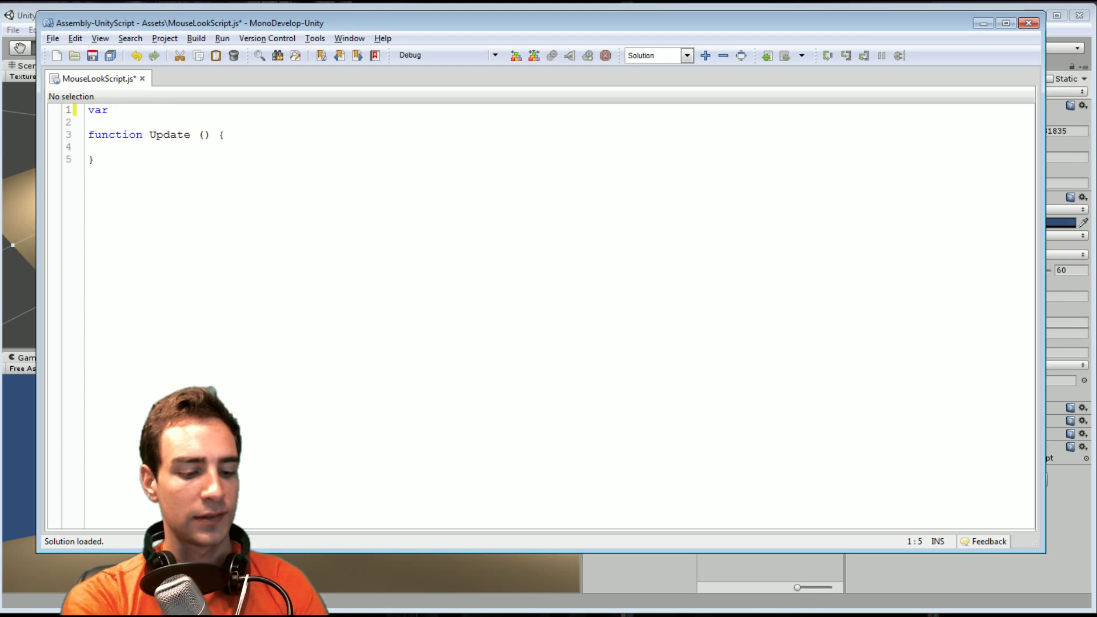
type("maxX")
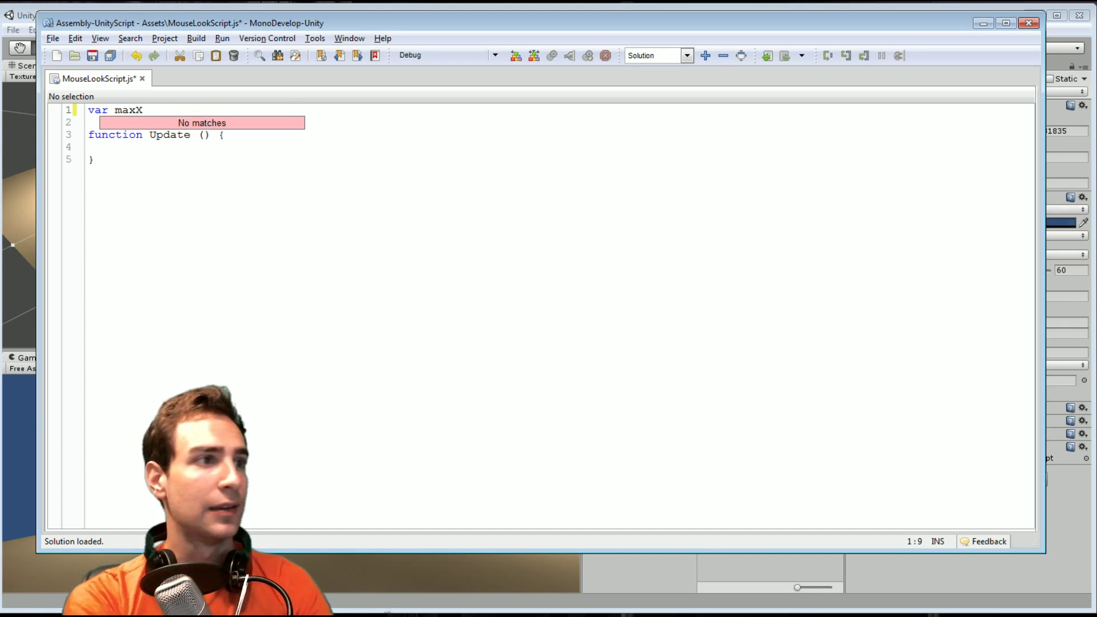
type(" ;")
type(": float")
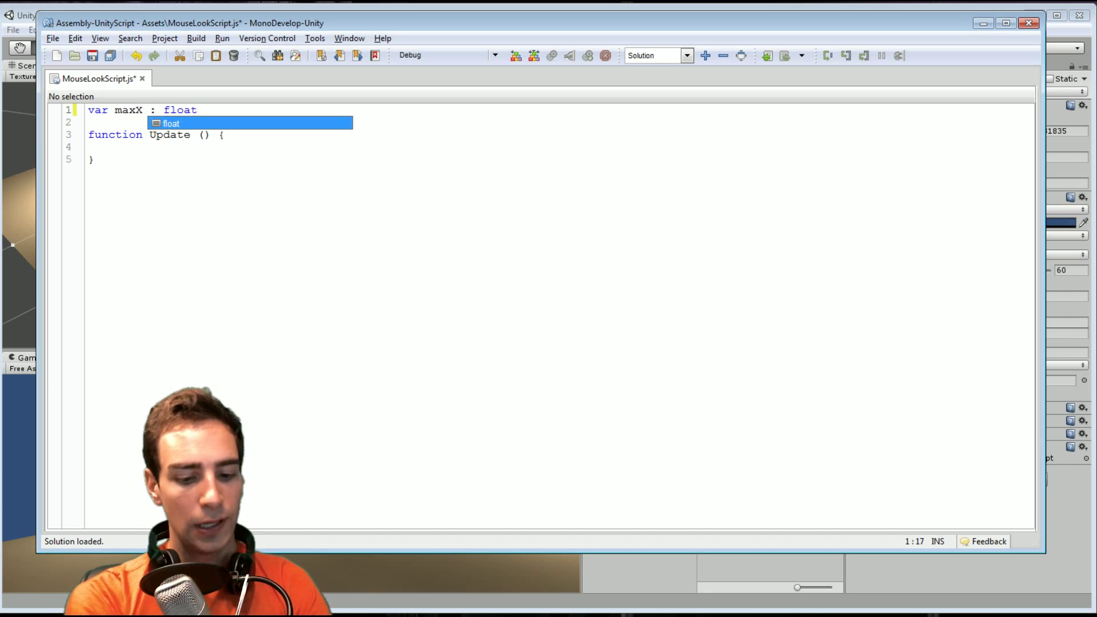
type(" = 0-")
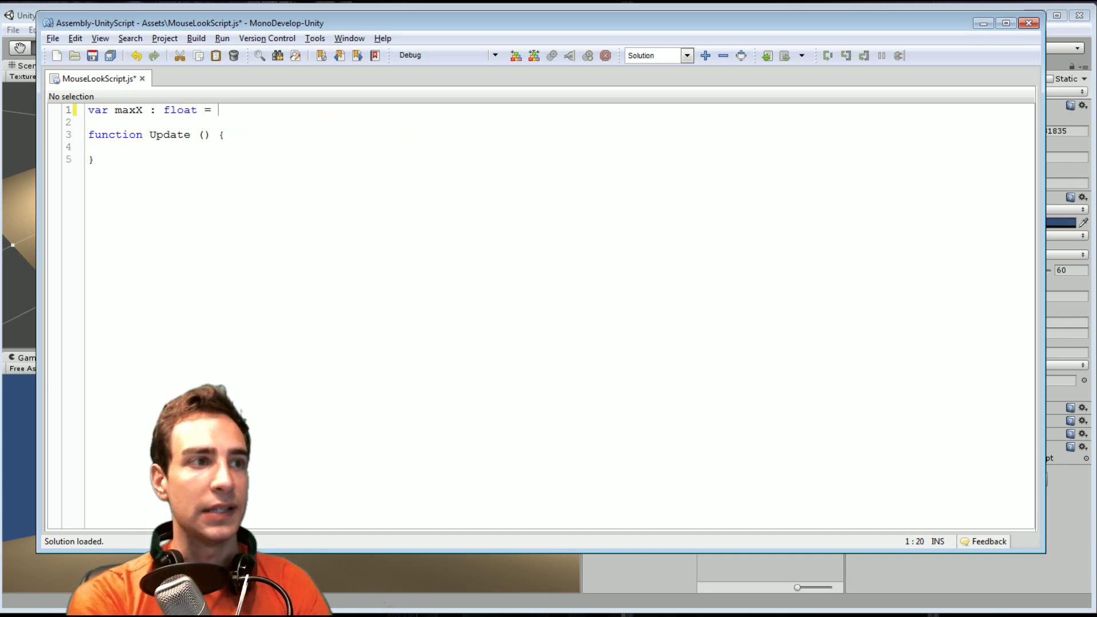
key("Return")
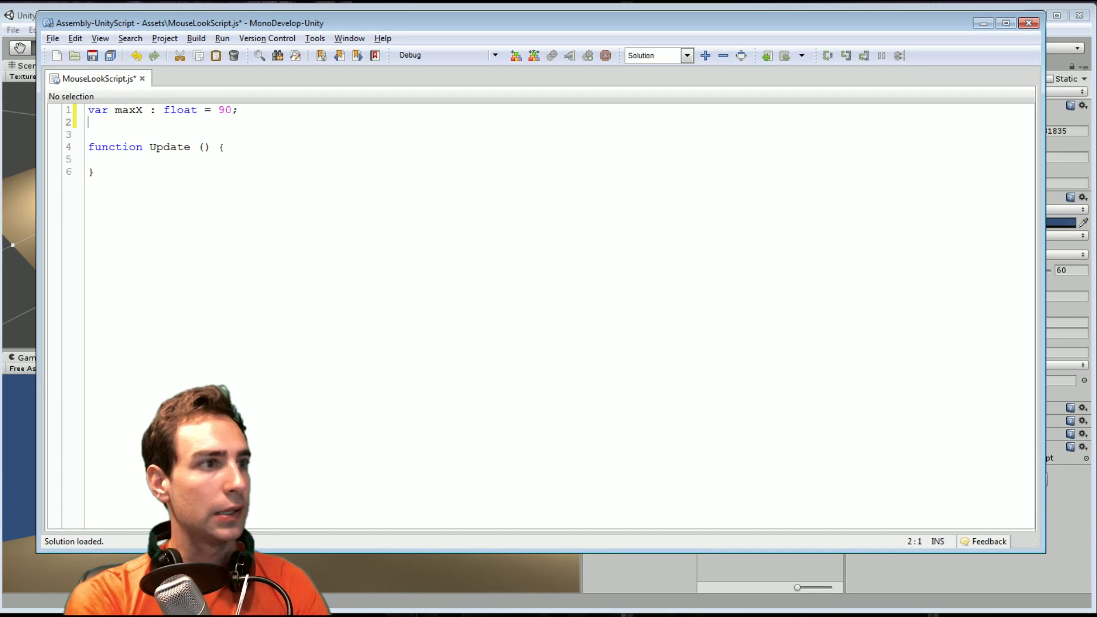
type("vatr")
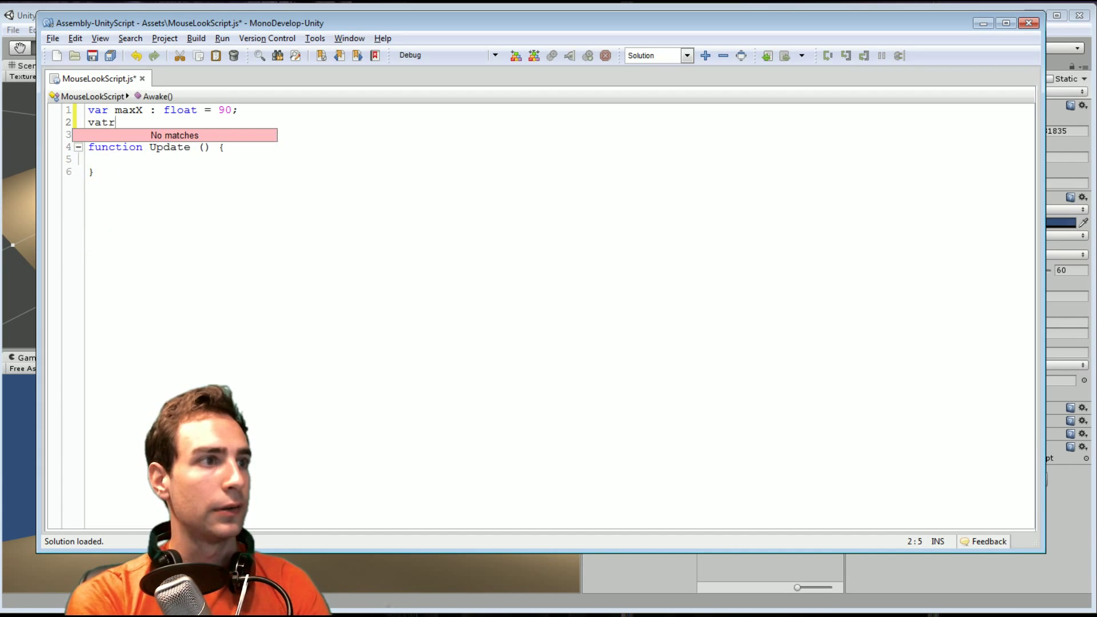
key("BackSpace")
key("BackSpace")
type("r min")
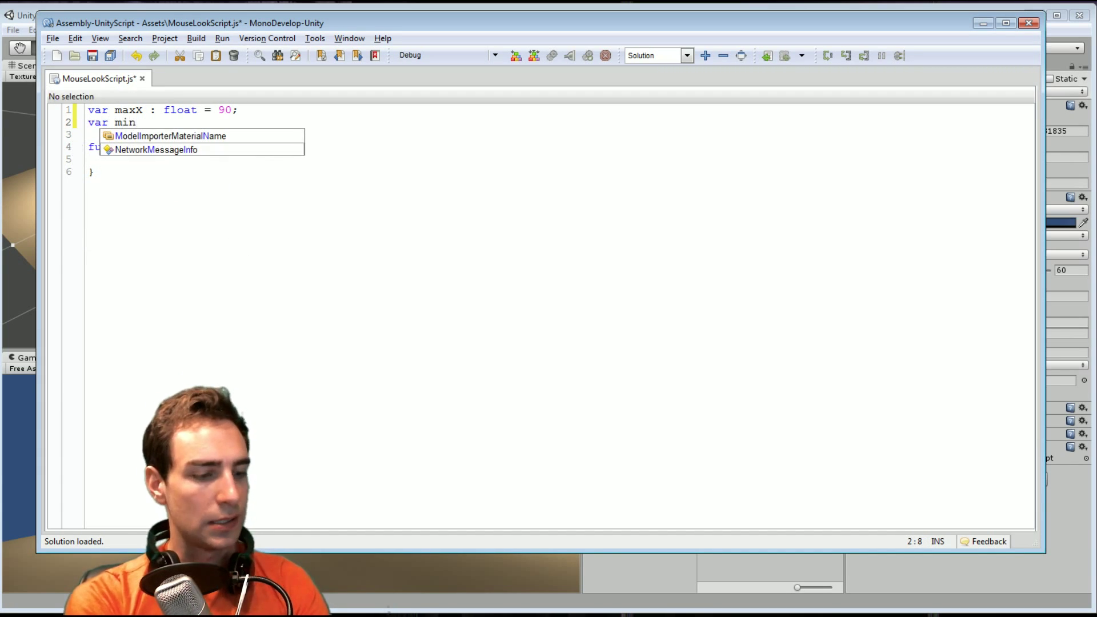
type("X : fl")
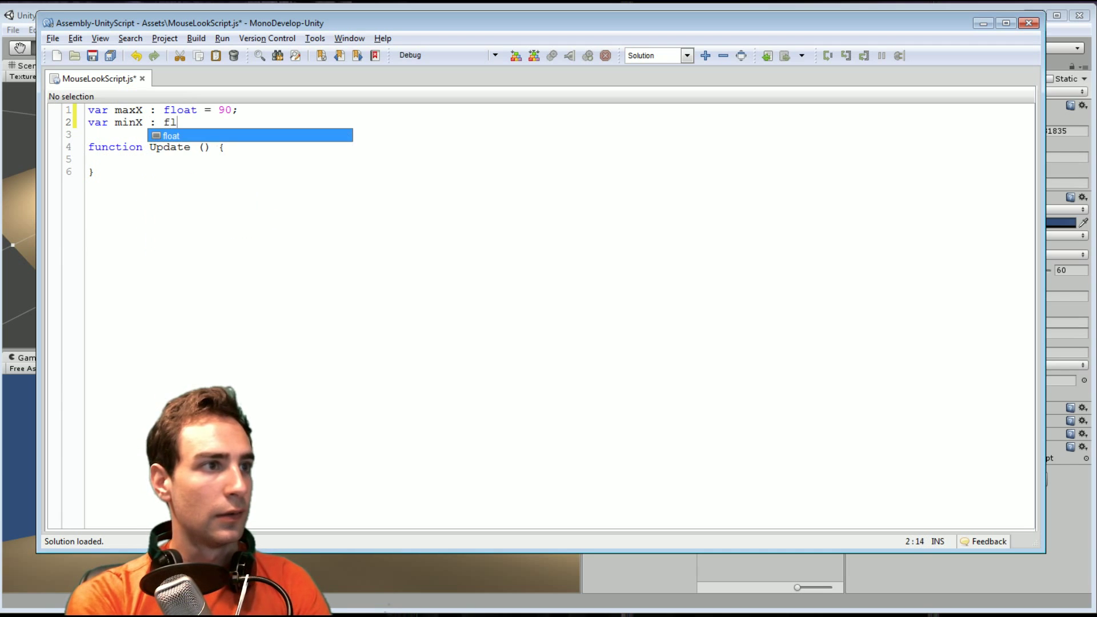
type("oat = -90;")
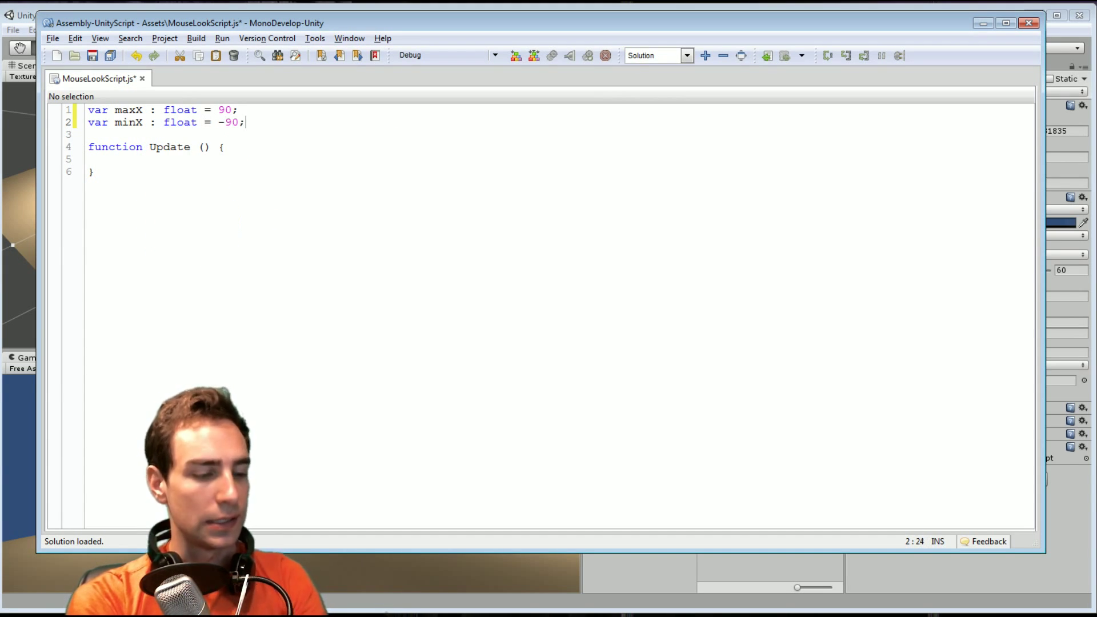
key("ctrl+s")
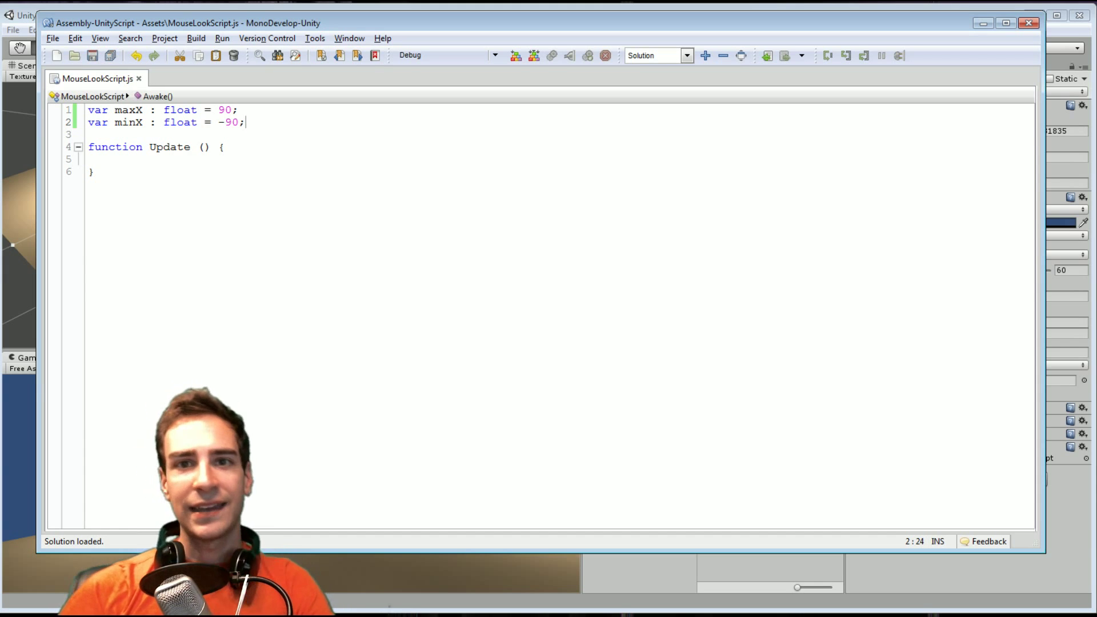